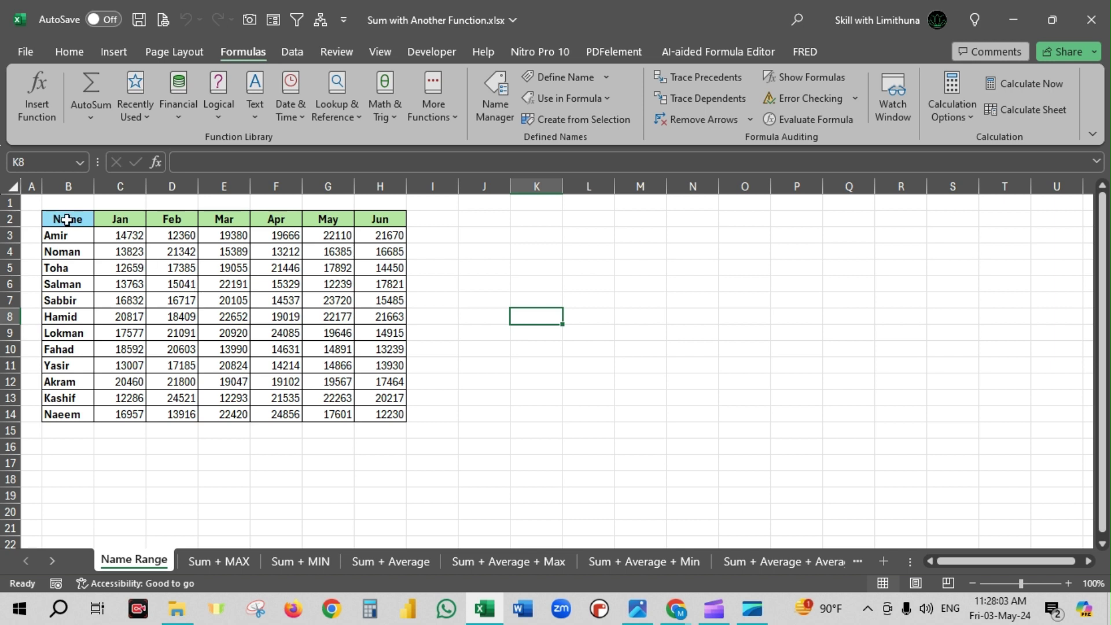
Examine the sales table in B2:H14, including its first data row and the January column.
{"action": "left_click_drag", "start_coordinate": [67, 218], "coordinate": [384, 412]}
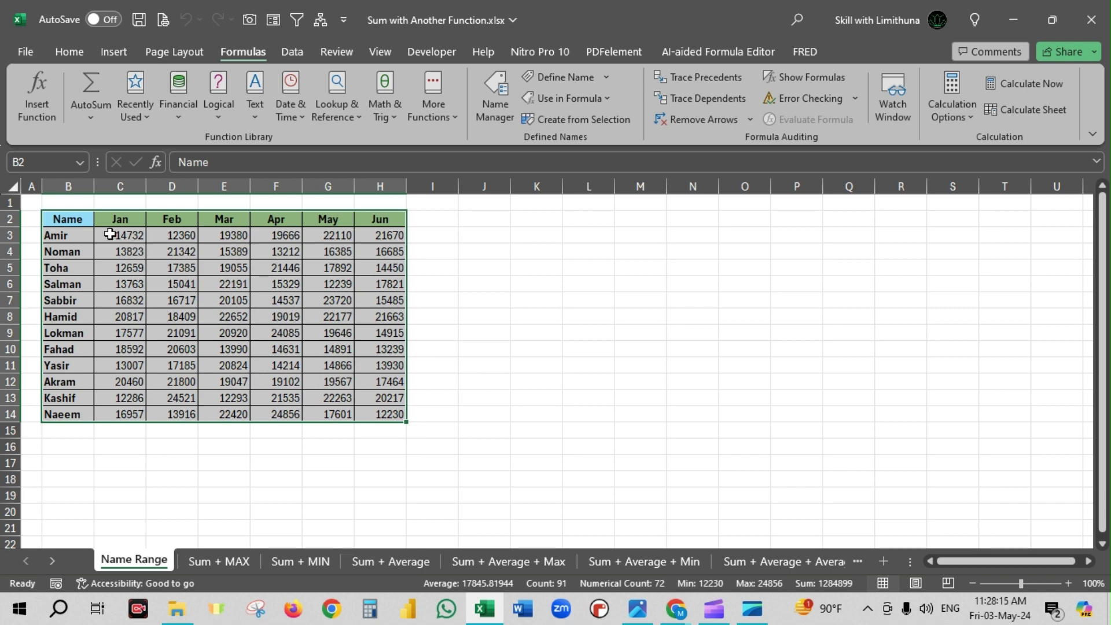
{"action": "left_click_drag", "start_coordinate": [110, 235], "coordinate": [391, 231]}
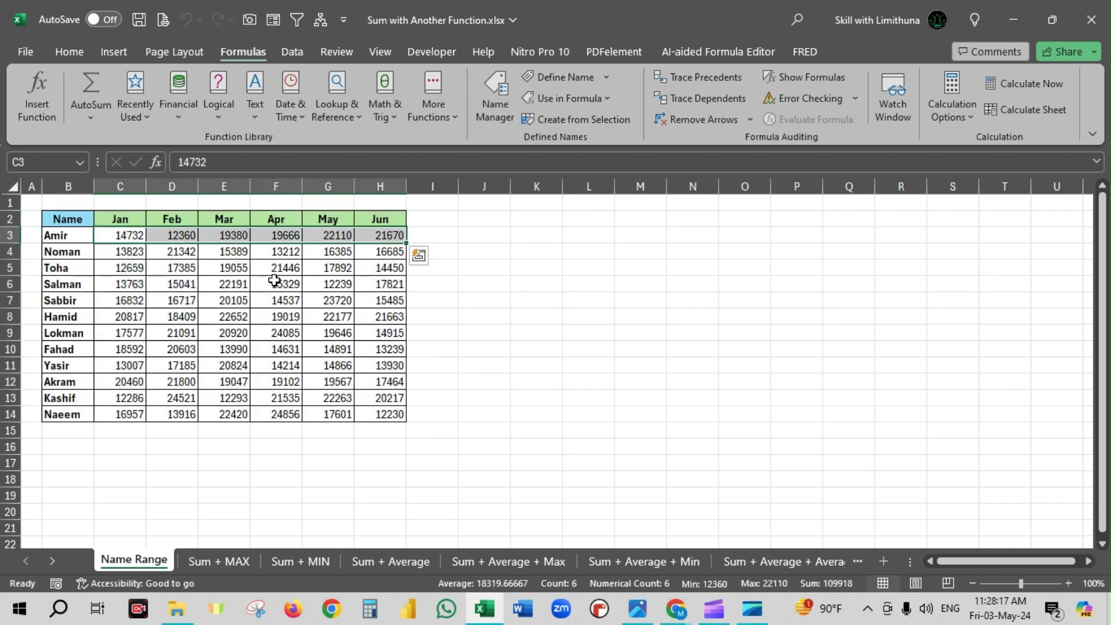
{"action": "left_click_drag", "start_coordinate": [132, 234], "coordinate": [121, 414]}
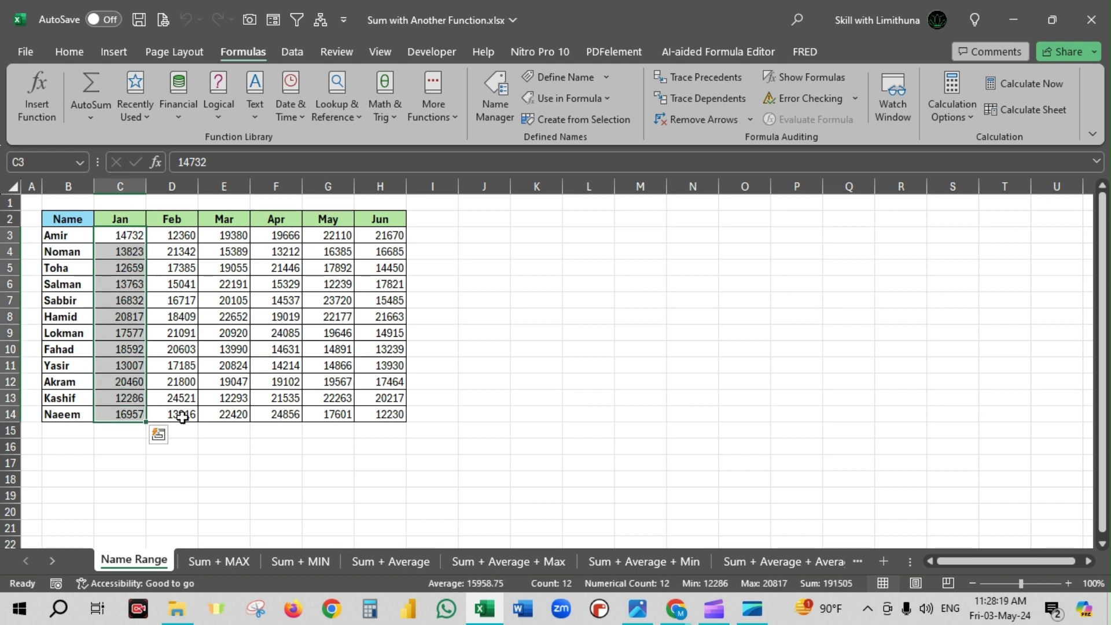
{"action": "mouse_move", "coordinate": [328, 397]}
{"action": "left_mouse_down"}
{"action": "mouse_move", "coordinate": [272, 365]}
{"action": "mouse_move", "coordinate": [329, 397]}
{"action": "left_mouse_up"}
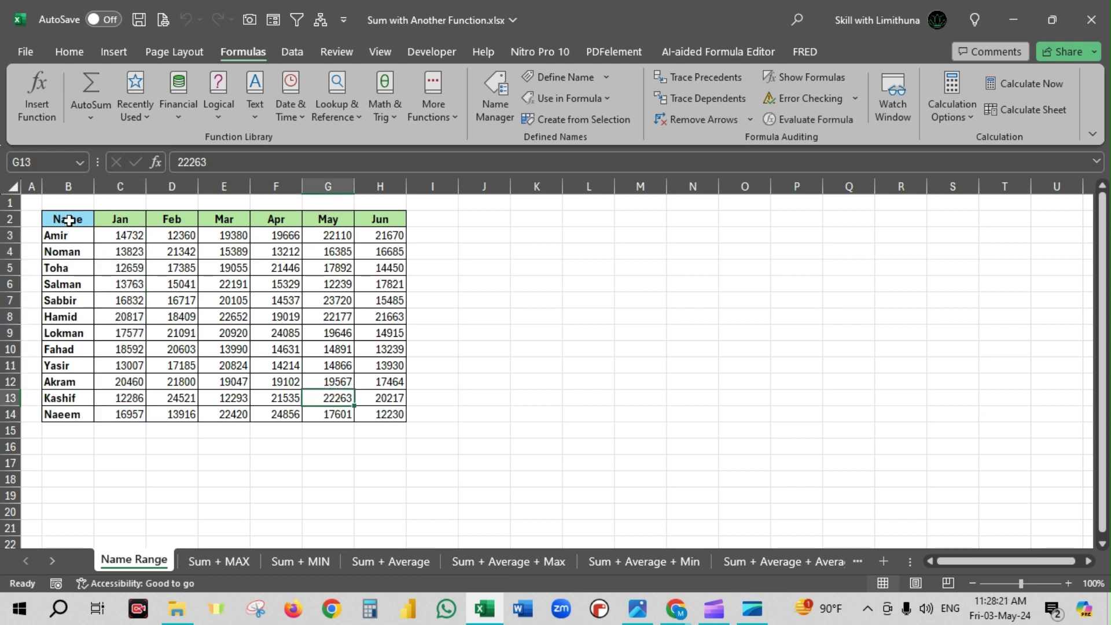
{"action": "left_click_drag", "start_coordinate": [66, 218], "coordinate": [379, 411]}
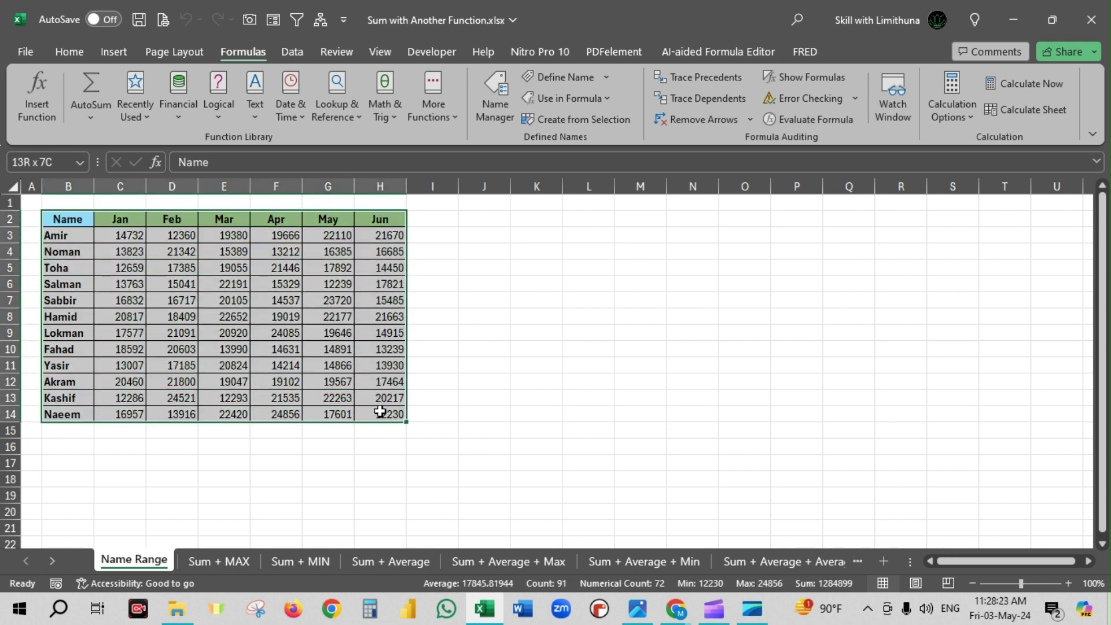
{"action": "left_click", "coordinate": [466, 349]}
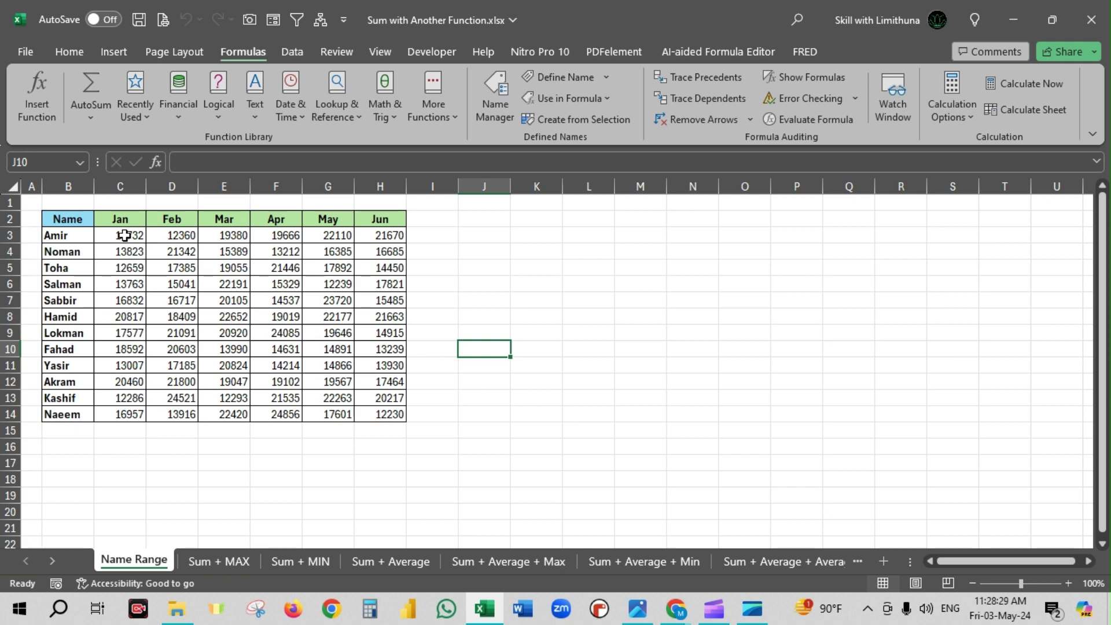
Define the named range Jan_Sales for the January figures in C3:C14.
{"action": "left_click_drag", "start_coordinate": [124, 236], "coordinate": [132, 412]}
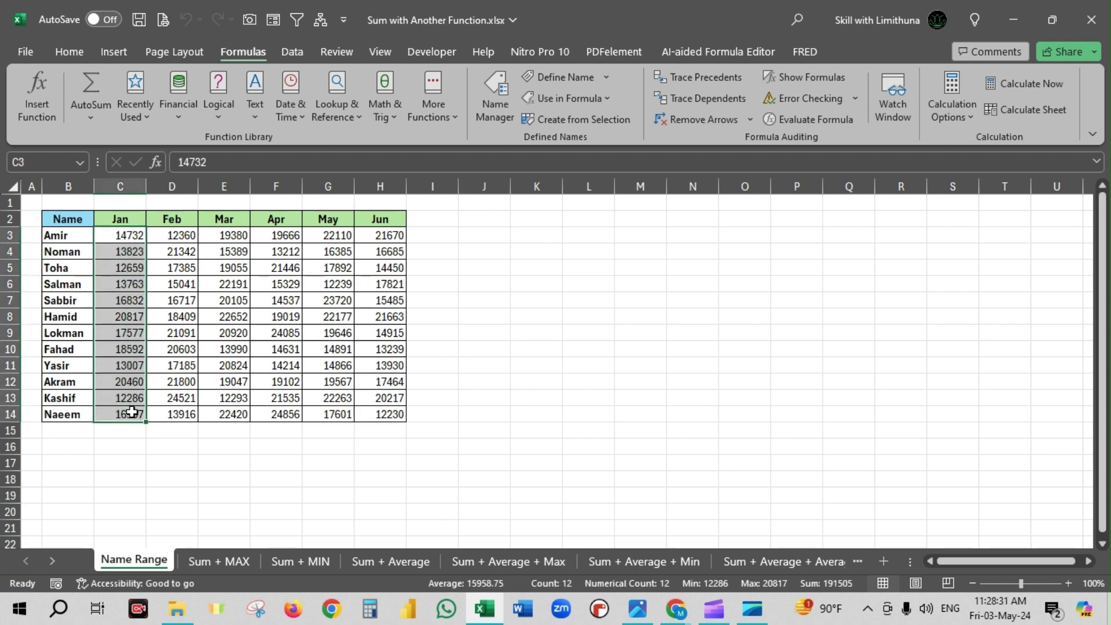
{"action": "left_click", "coordinate": [48, 162]}
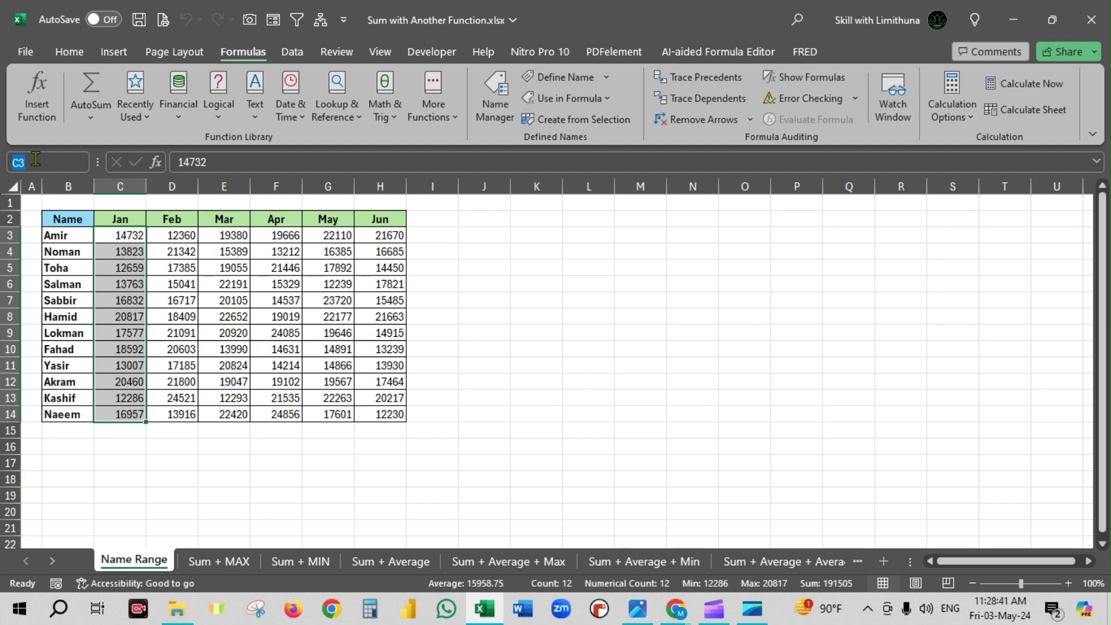
{"action": "type", "text": "Jan_Sales"}
{"action": "key", "text": "Return"}
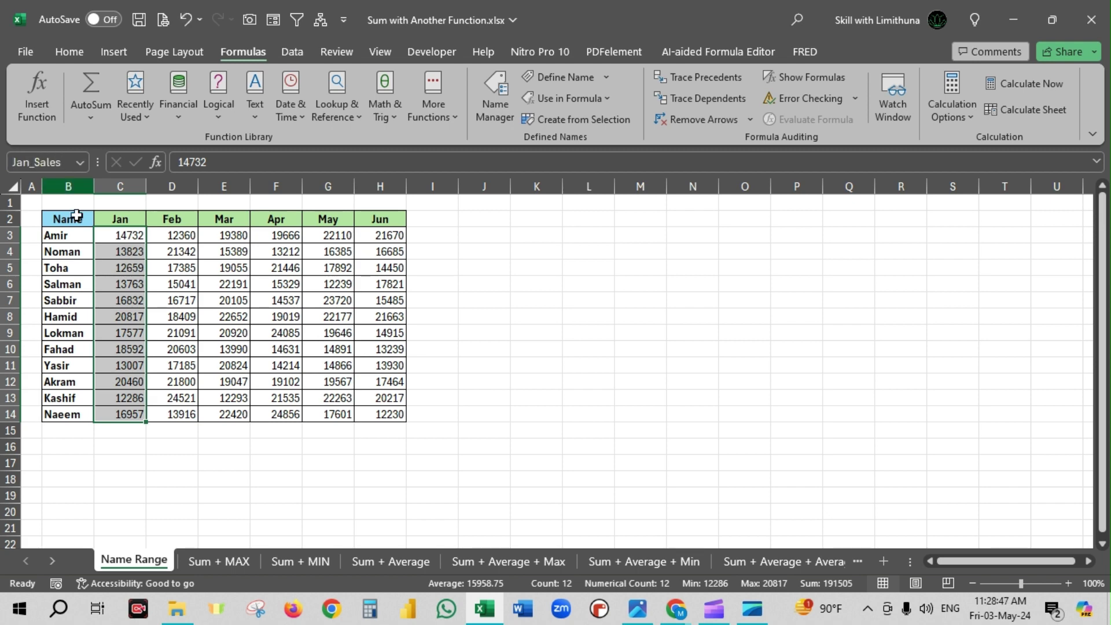
Define the named range Feb_Sales for the February figures in D3:D14.
{"action": "left_click", "coordinate": [171, 254]}
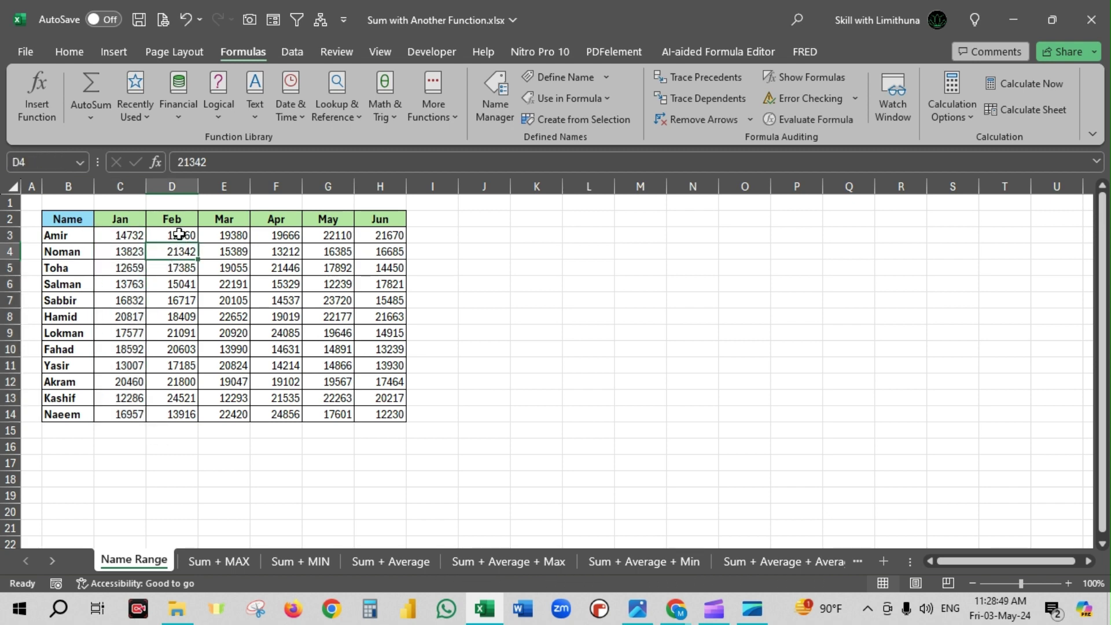
{"action": "left_click_drag", "start_coordinate": [174, 235], "coordinate": [178, 410]}
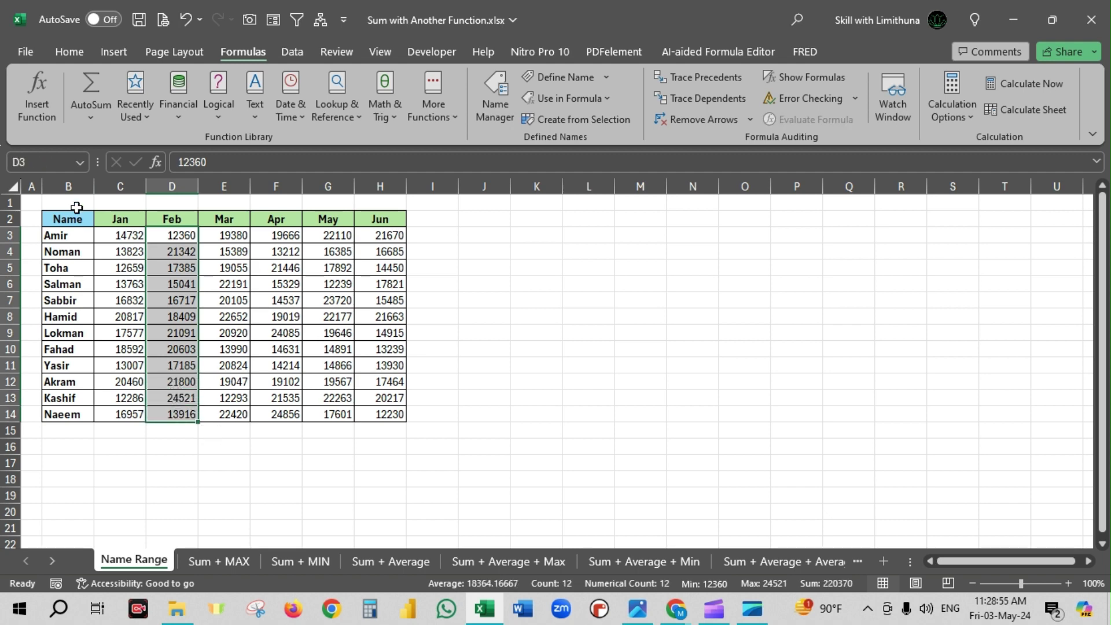
{"action": "left_click", "coordinate": [44, 161]}
{"action": "type", "text": "Feb_Sales"}
Define the named range Mar_Sales for the March figures in E3:E14.
{"action": "left_click", "coordinate": [242, 237]}
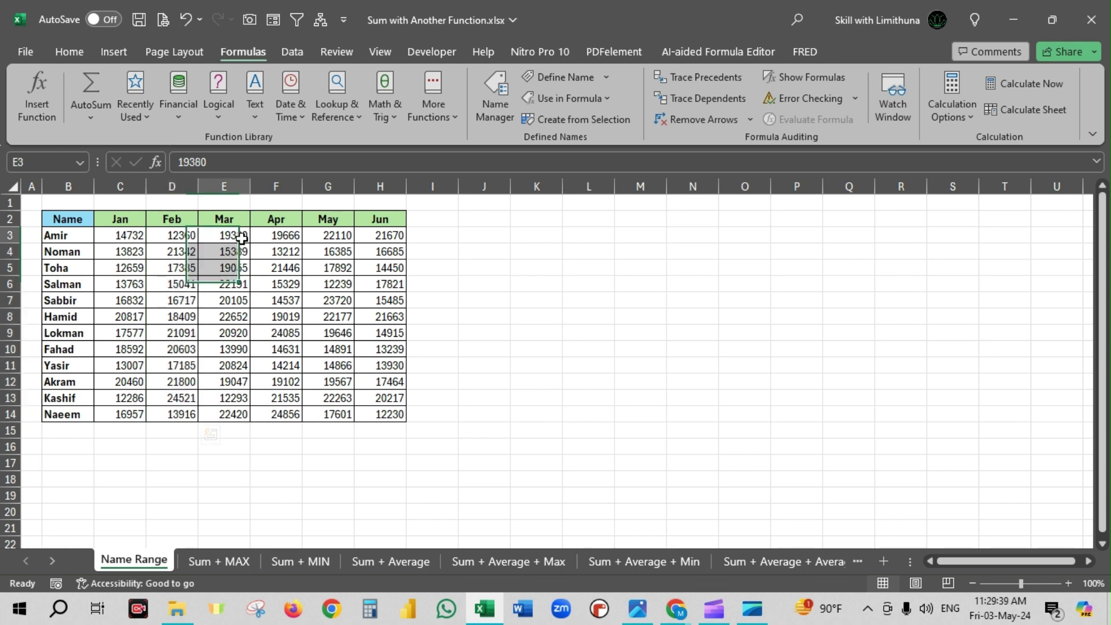
{"action": "left_click_drag", "start_coordinate": [242, 237], "coordinate": [228, 412]}
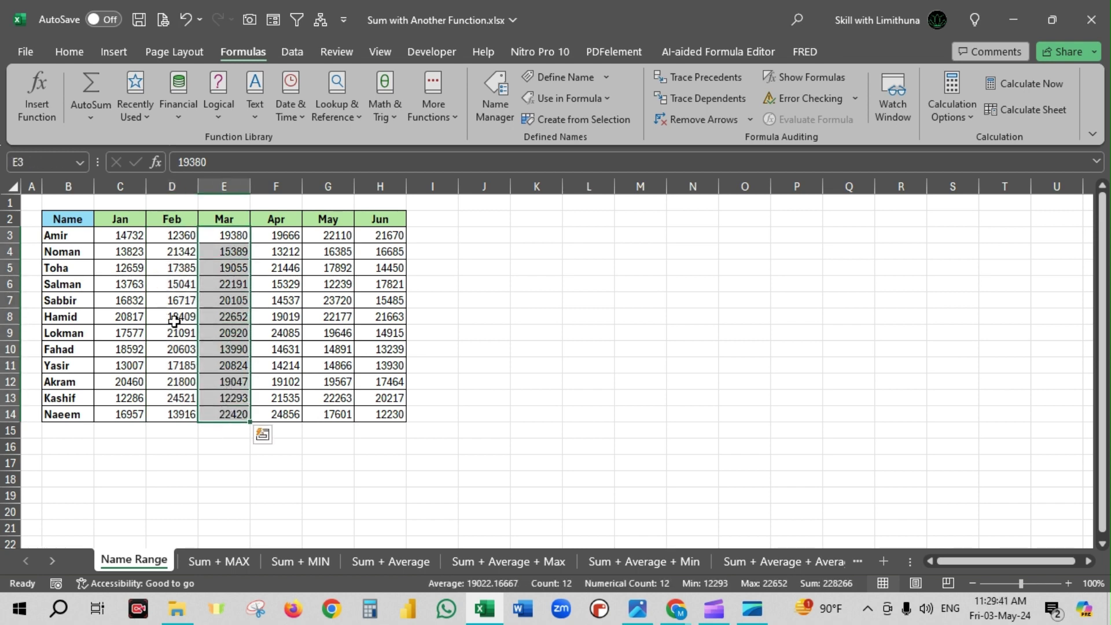
{"action": "left_click", "coordinate": [41, 160]}
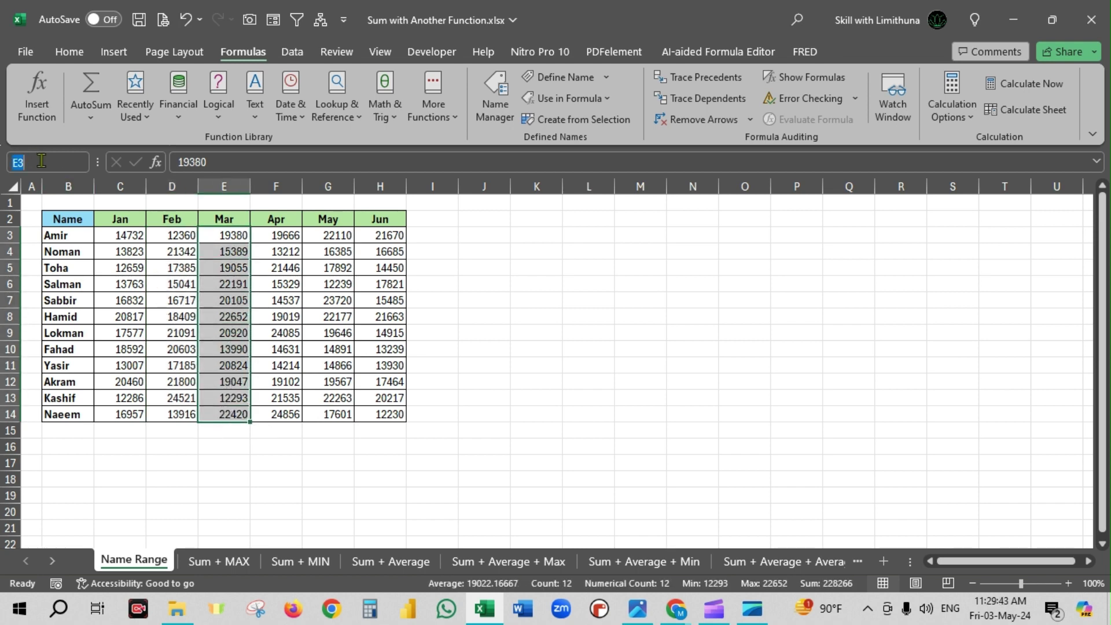
{"action": "type", "text": "Mar_Sales"}
{"action": "key", "text": "Return"}
Define the named range Apr_Sales for the April figures in F3:F14.
{"action": "left_click_drag", "start_coordinate": [289, 234], "coordinate": [294, 416]}
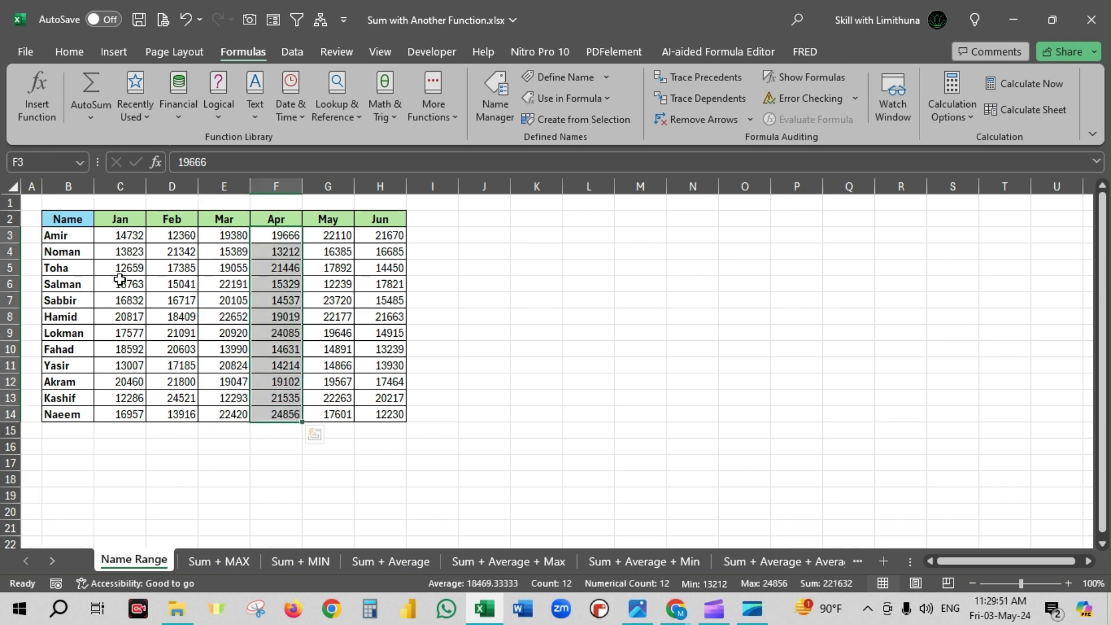
{"action": "left_click", "coordinate": [51, 163]}
{"action": "type", "text": "Apr_Sales"}
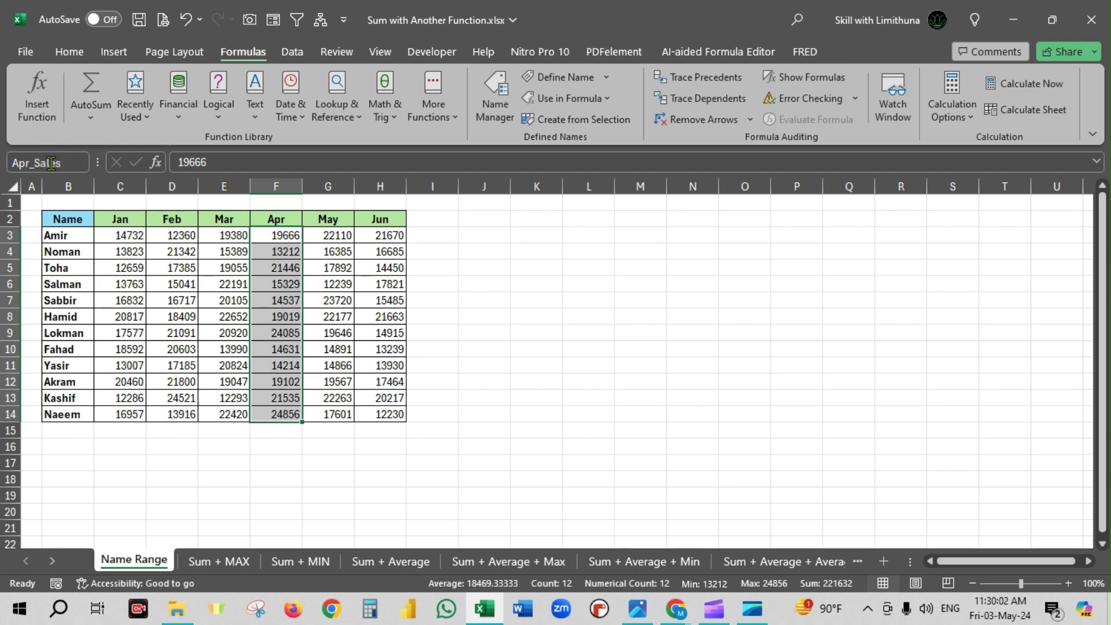
{"action": "key", "text": "Return"}
Define the named range May_Sales for the May figures in G3:G14.
{"action": "left_click_drag", "start_coordinate": [337, 238], "coordinate": [322, 410]}
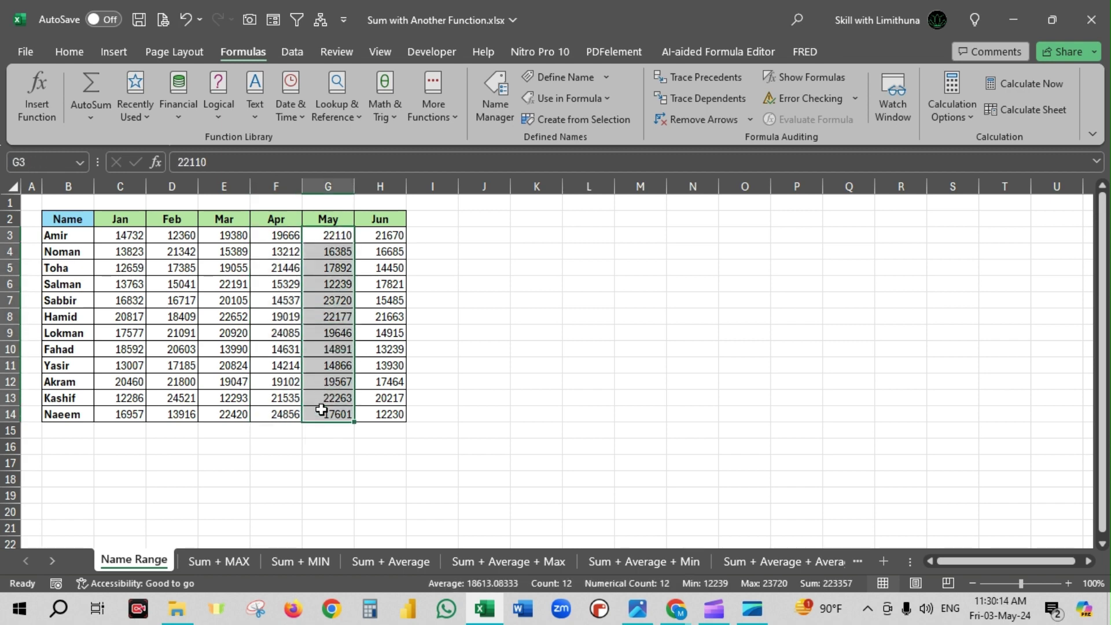
{"action": "left_click", "coordinate": [41, 163]}
{"action": "type", "text": "May_Sales"}
{"action": "key", "text": "Return"}
Define the named range Jun_Sales for the June figures in H3:H14.
{"action": "left_click", "coordinate": [382, 237]}
{"action": "left_click_drag", "start_coordinate": [383, 249], "coordinate": [373, 411]}
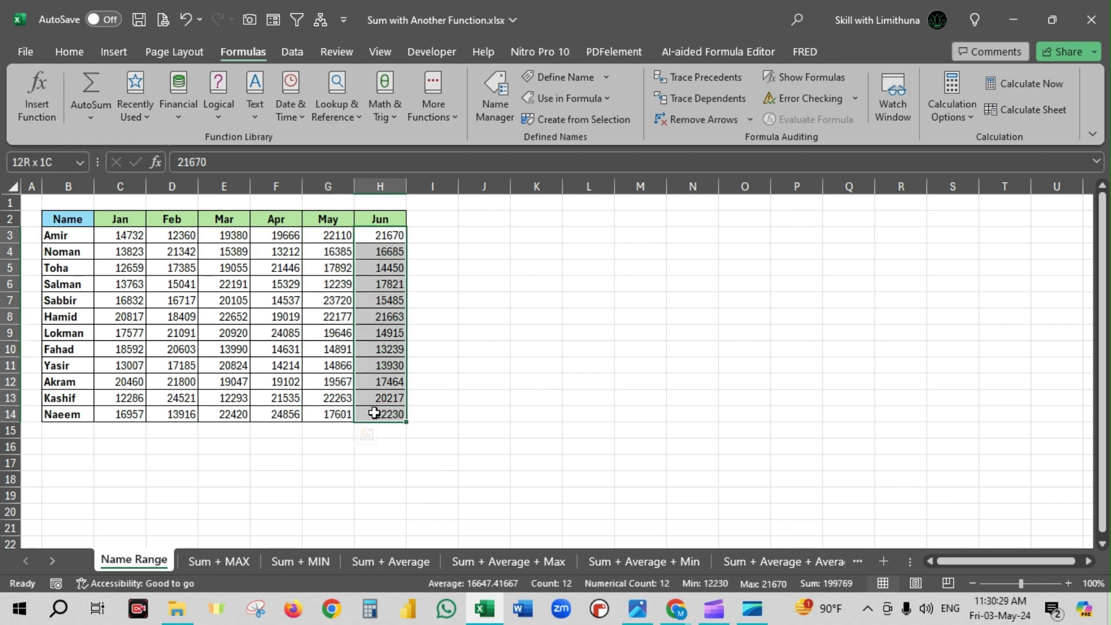
{"action": "left_click", "coordinate": [32, 162]}
{"action": "type", "text": "Jun_Sales"}
{"action": "key", "text": "Return"}
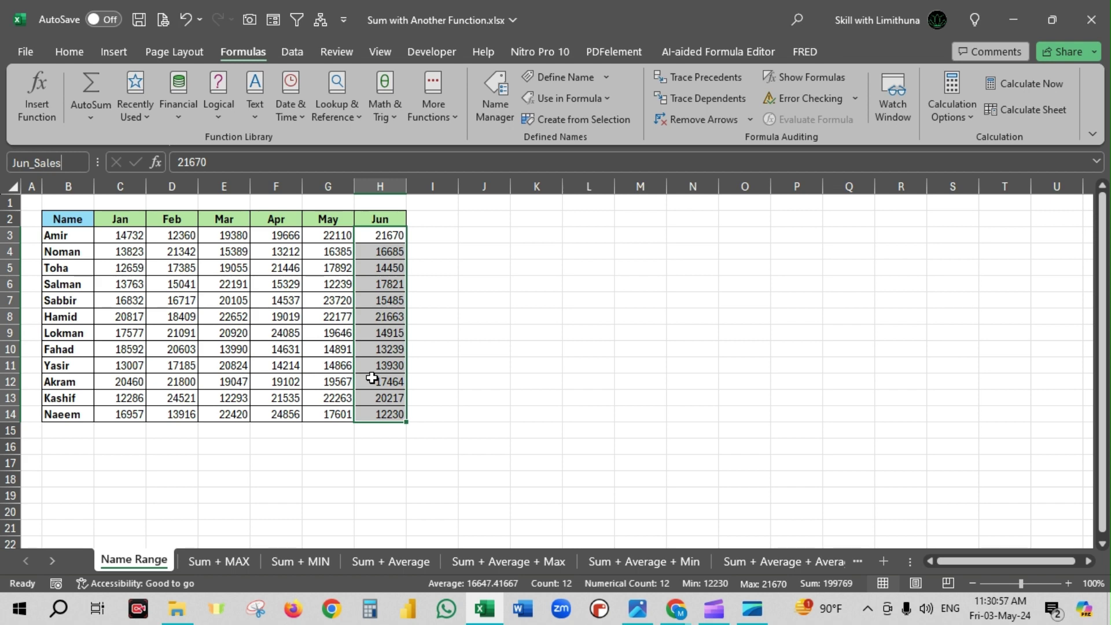
Enter the formula =Jan_Sales in J3 and compare the returned values with the January column.
{"action": "left_click", "coordinate": [579, 340]}
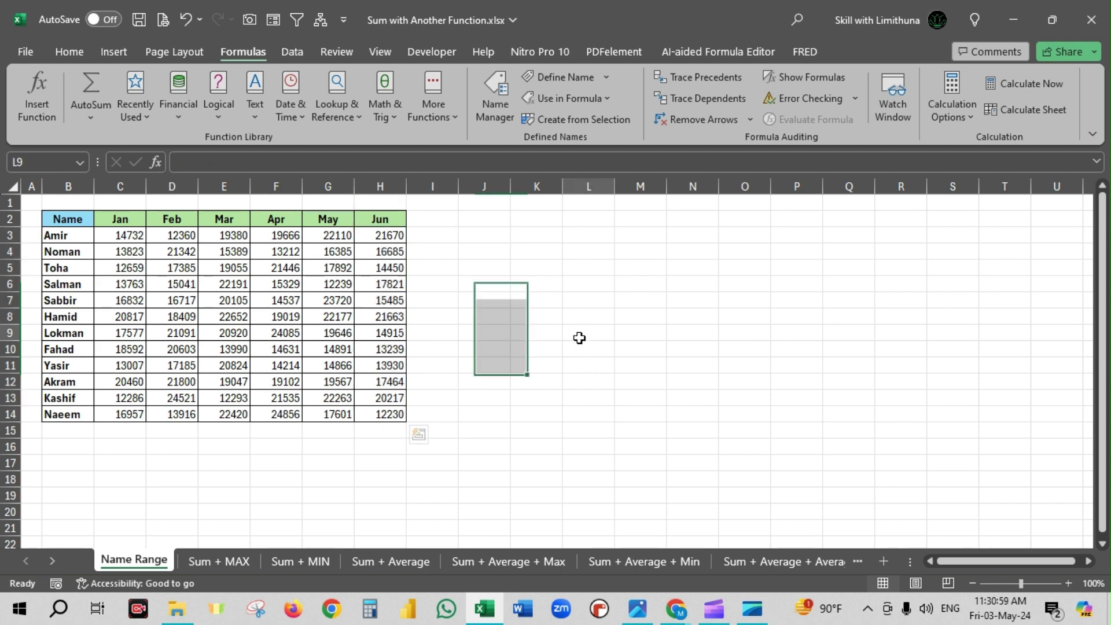
{"action": "left_click", "coordinate": [479, 233]}
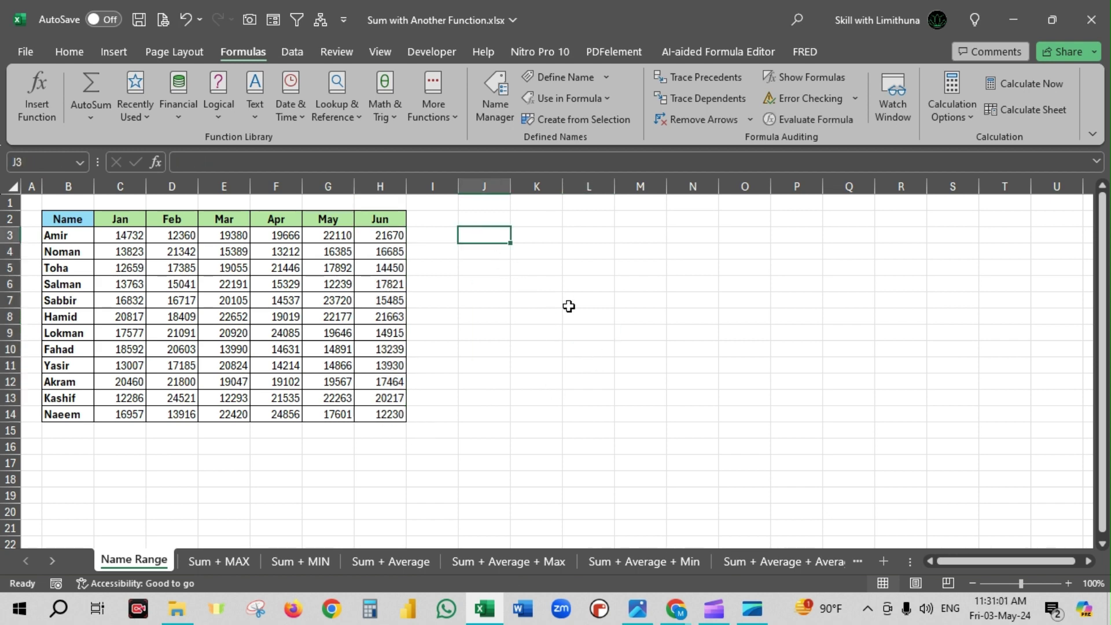
{"action": "type", "text": "="}
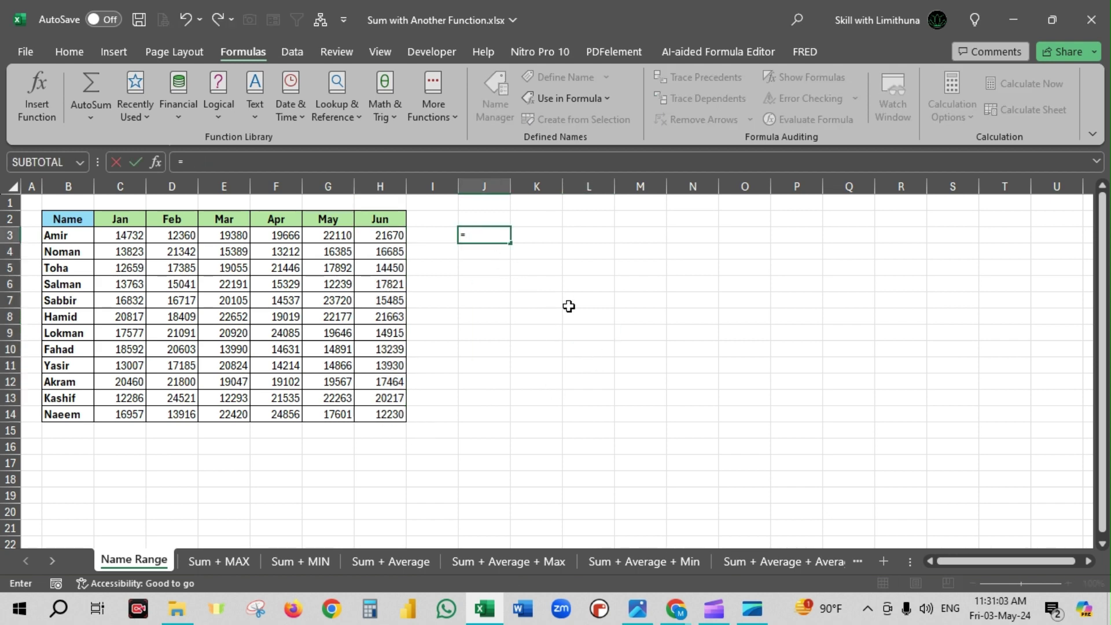
{"action": "type", "text": "jan"}
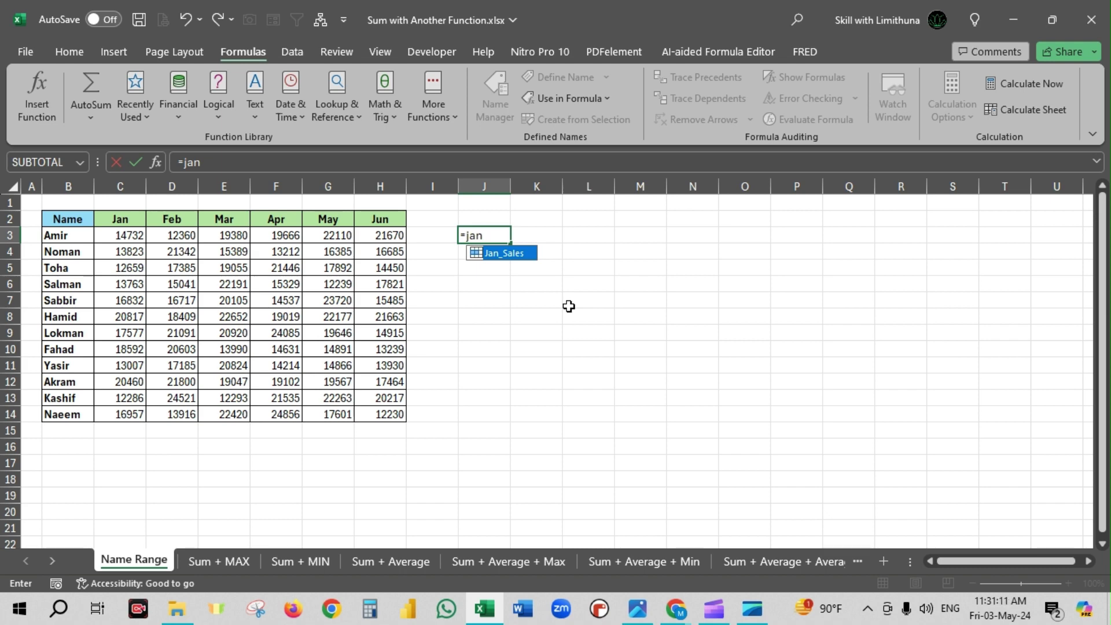
{"action": "key", "text": "Tab"}
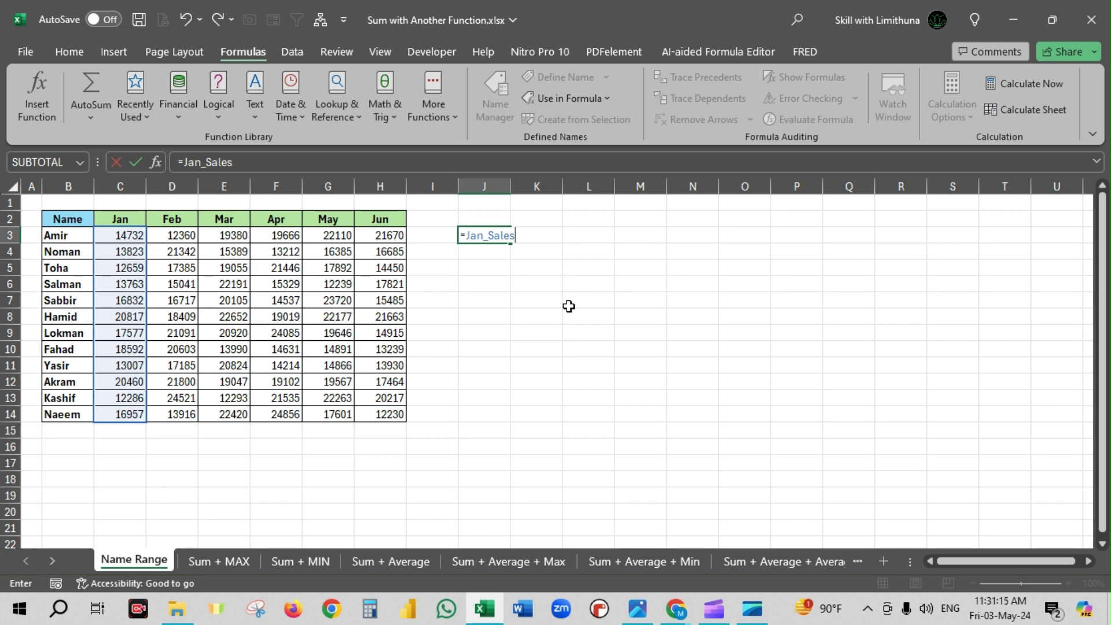
{"action": "key", "text": "Return"}
{"action": "left_click", "coordinate": [611, 279]}
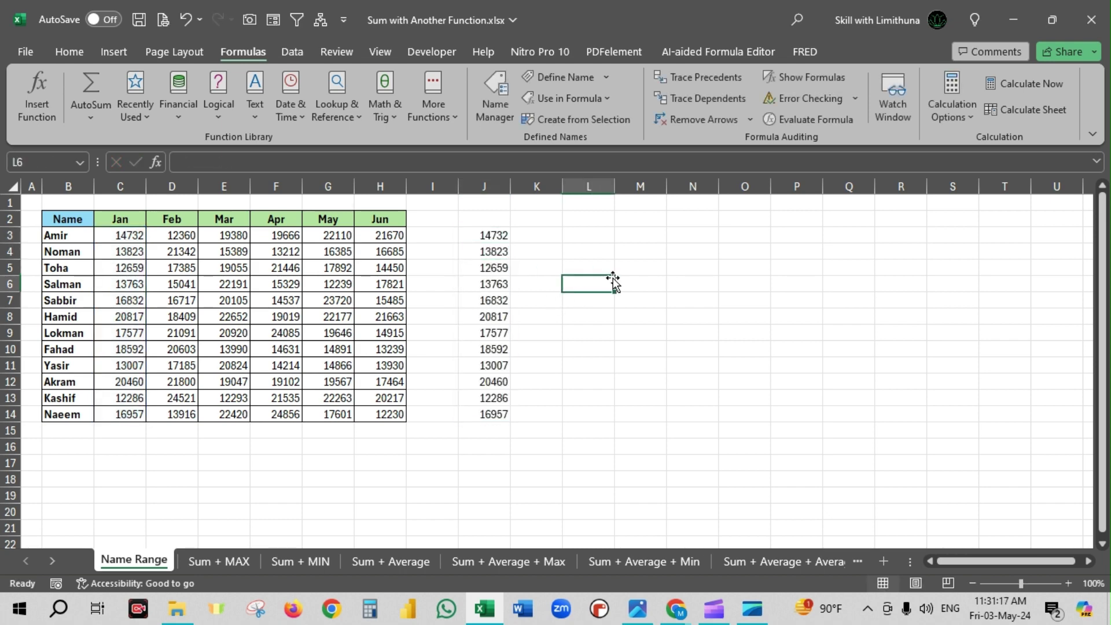
{"action": "left_click_drag", "start_coordinate": [486, 235], "coordinate": [489, 415]}
{"action": "left_click_drag", "start_coordinate": [122, 232], "coordinate": [118, 414]}
{"action": "left_click_drag", "start_coordinate": [500, 235], "coordinate": [491, 413]}
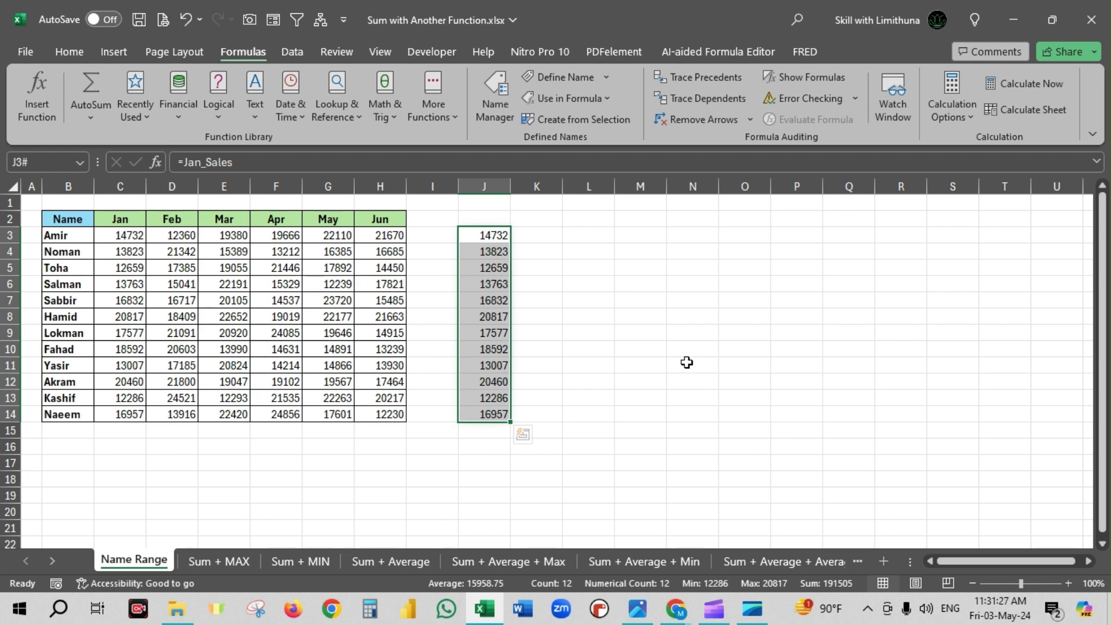
Enter the formula =Apr_Sales in K3 and check the returned April values.
{"action": "left_click", "coordinate": [543, 235]}
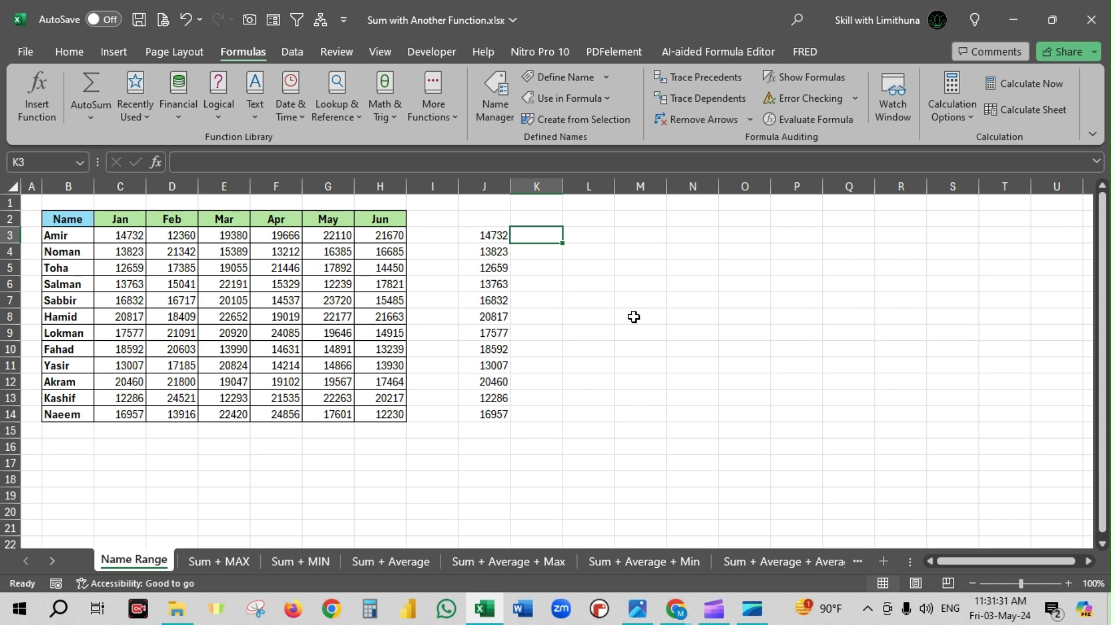
{"action": "type", "text": "=ap"}
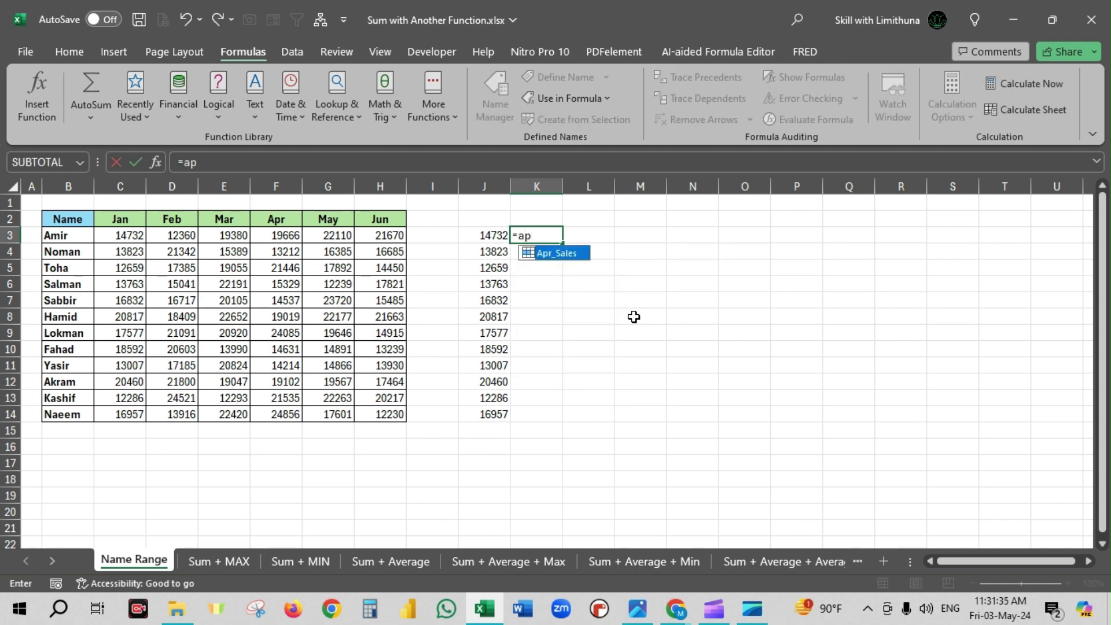
{"action": "type", "text": "r_Sales"}
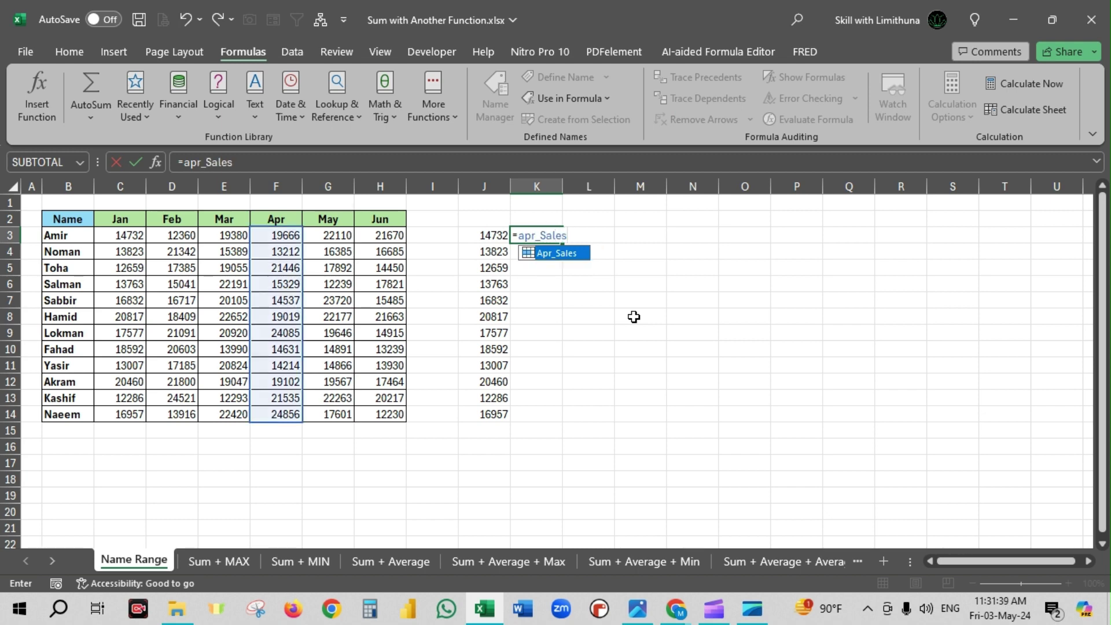
{"action": "key", "text": "Tab"}
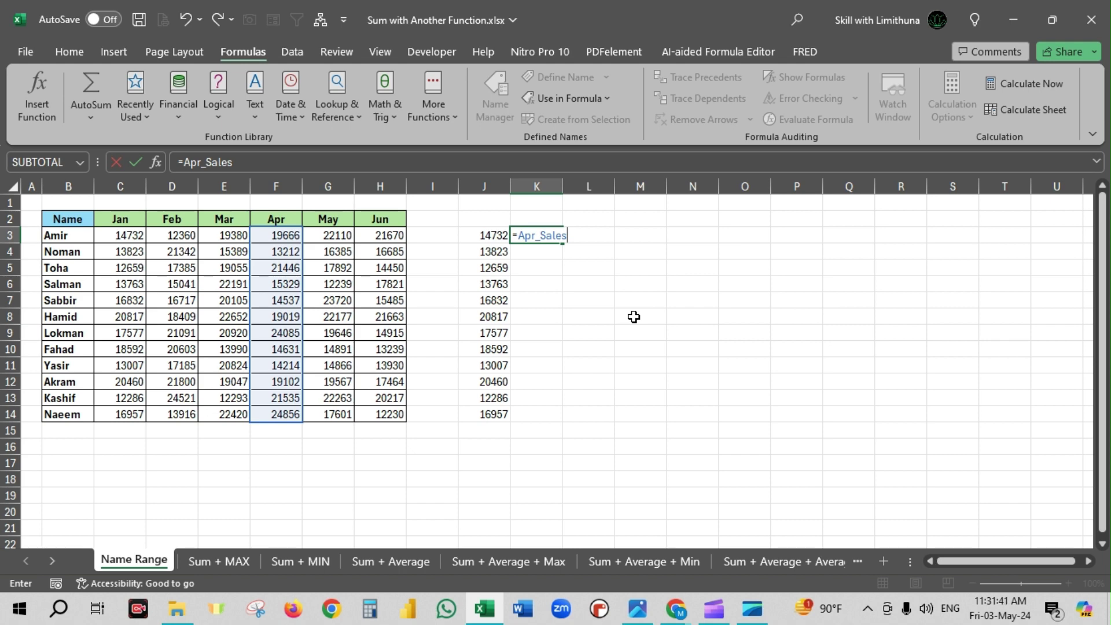
{"action": "key", "text": "Return"}
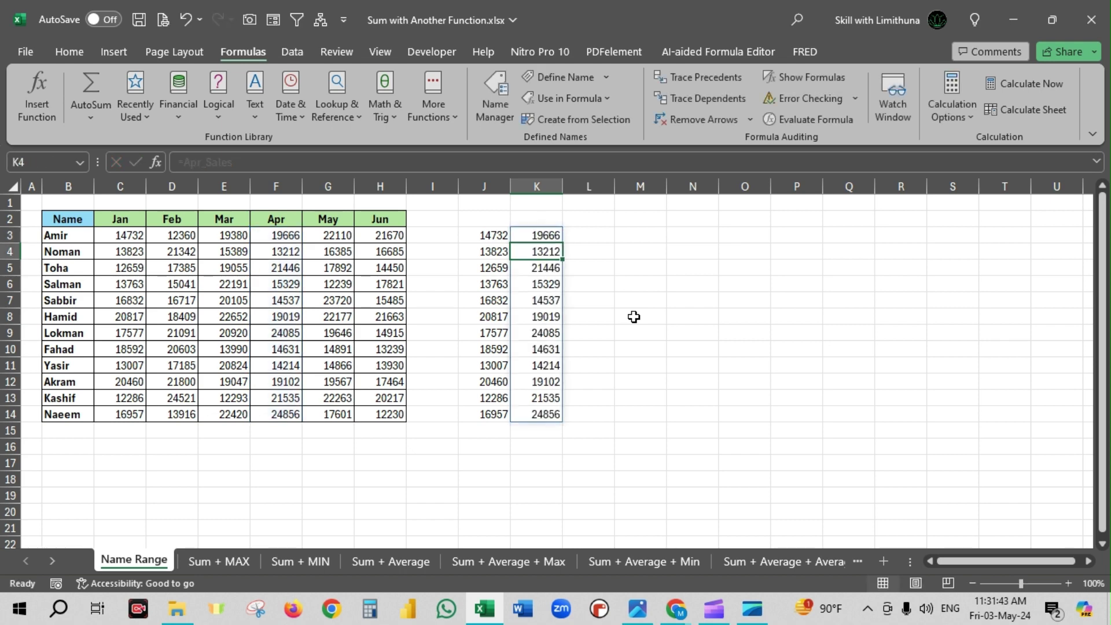
{"action": "left_click_drag", "start_coordinate": [545, 237], "coordinate": [544, 414]}
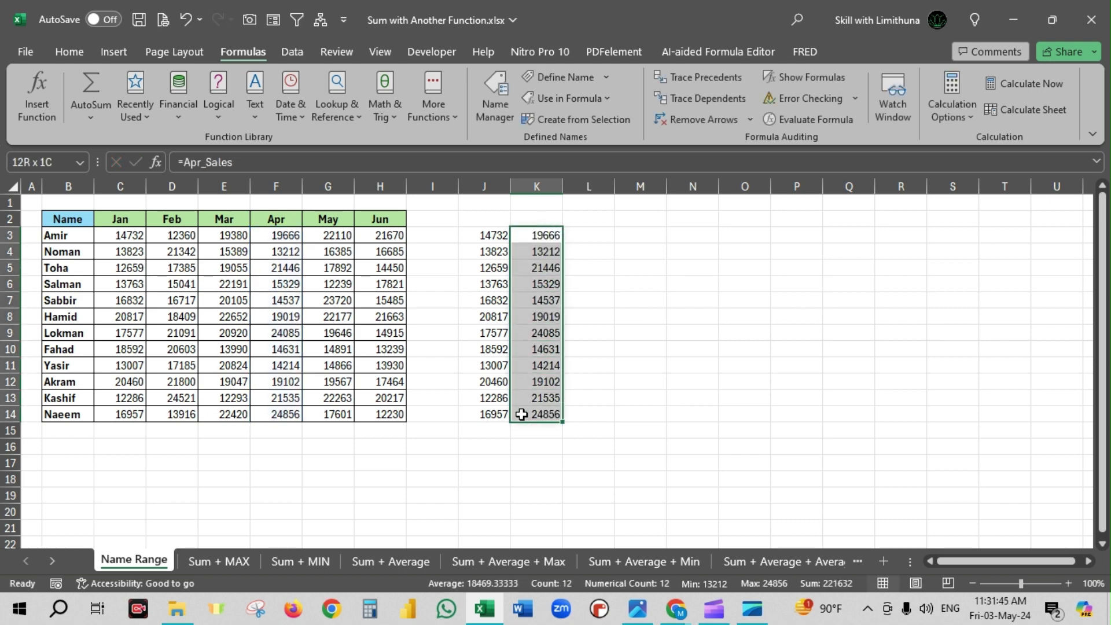
{"action": "left_click", "coordinate": [687, 345]}
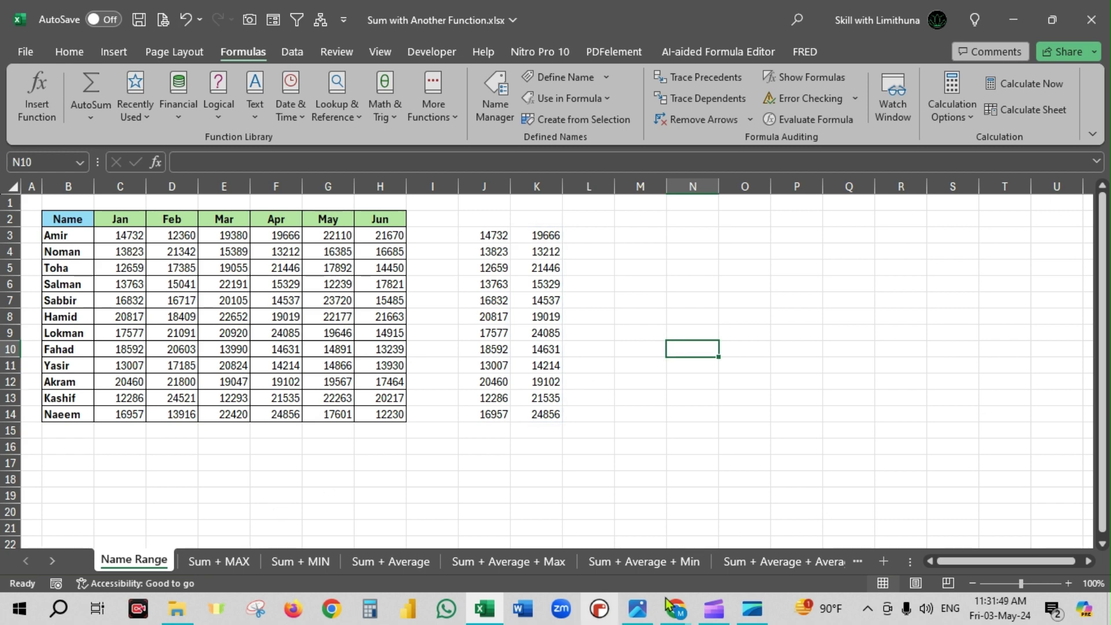
Add a new worksheet, enter the formula =Jun_Sales in F4 and check the returned June values.
{"action": "left_click", "coordinate": [884, 561]}
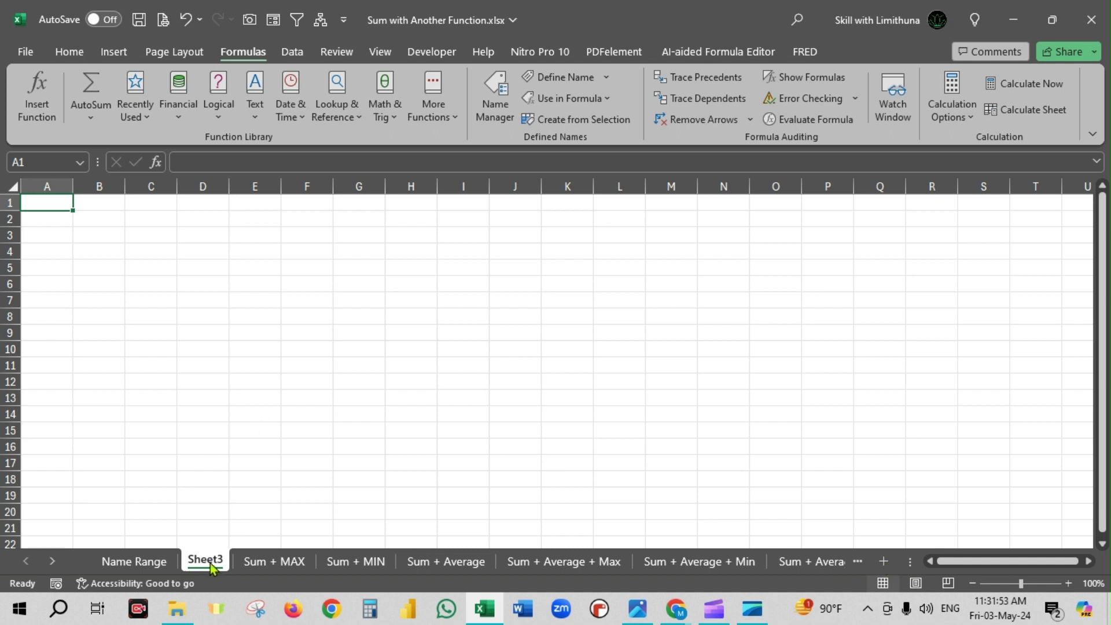
{"action": "left_click", "coordinate": [302, 246]}
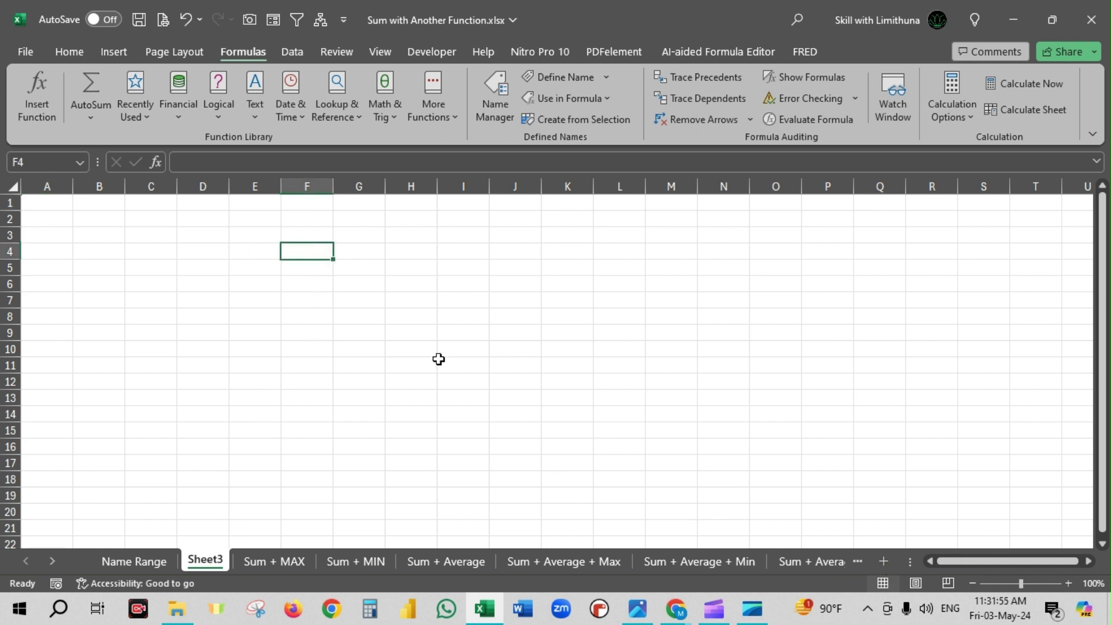
{"action": "type", "text": "="}
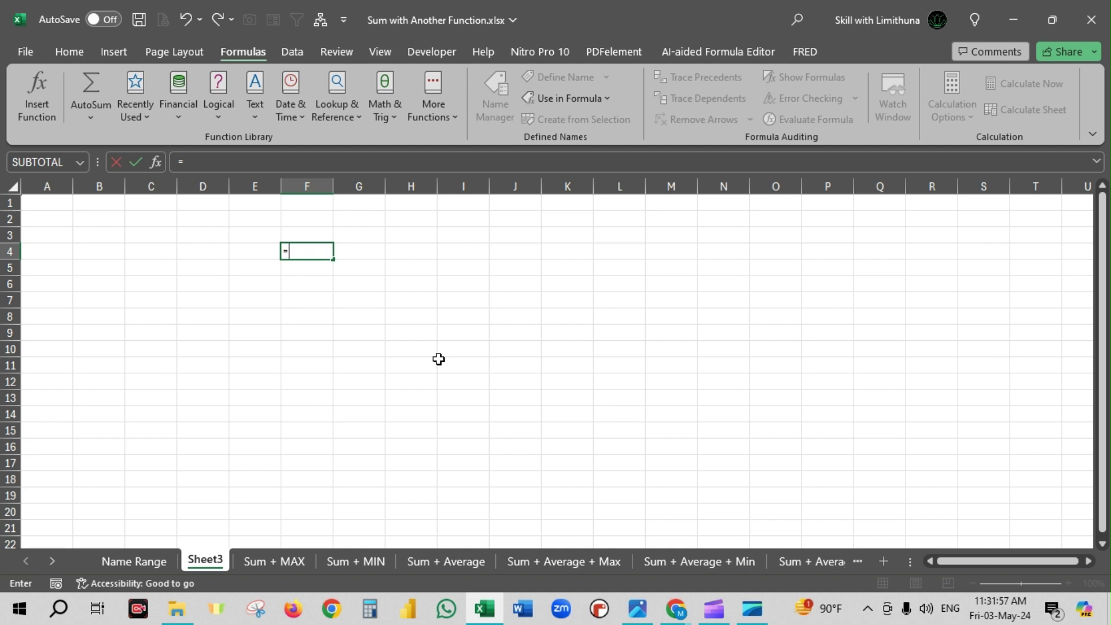
{"action": "type", "text": "jun"}
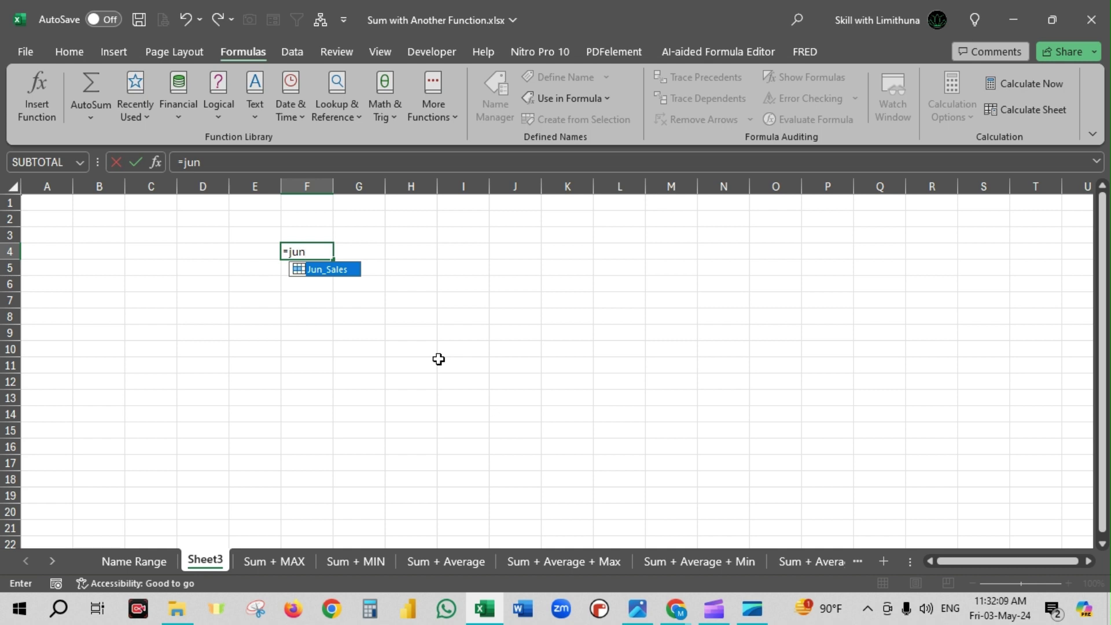
{"action": "key", "text": "Tab"}
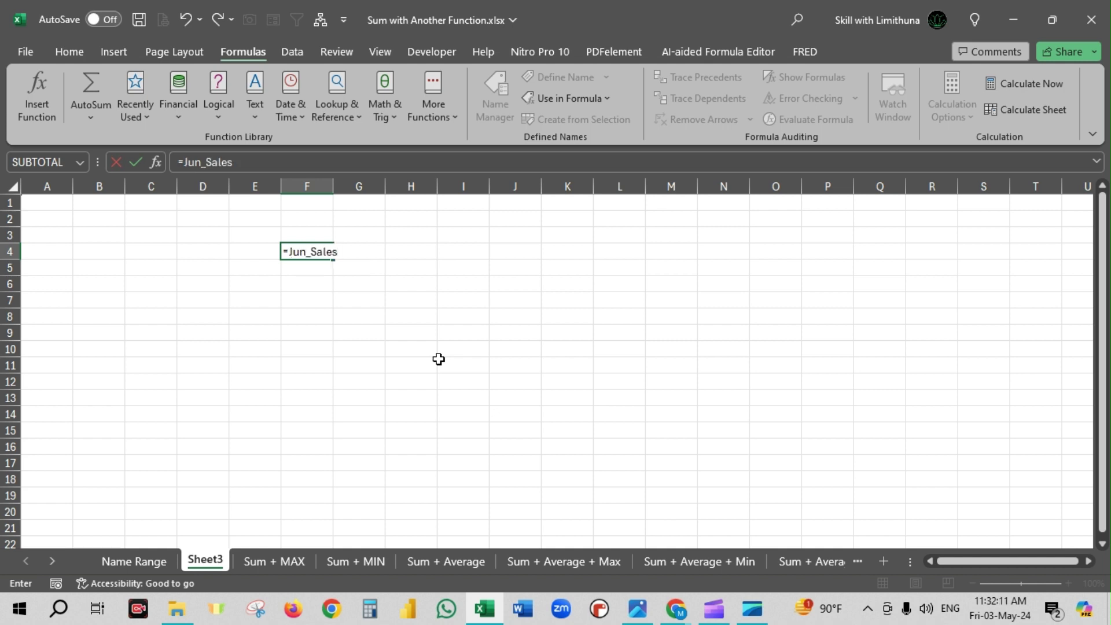
{"action": "key", "text": "Return"}
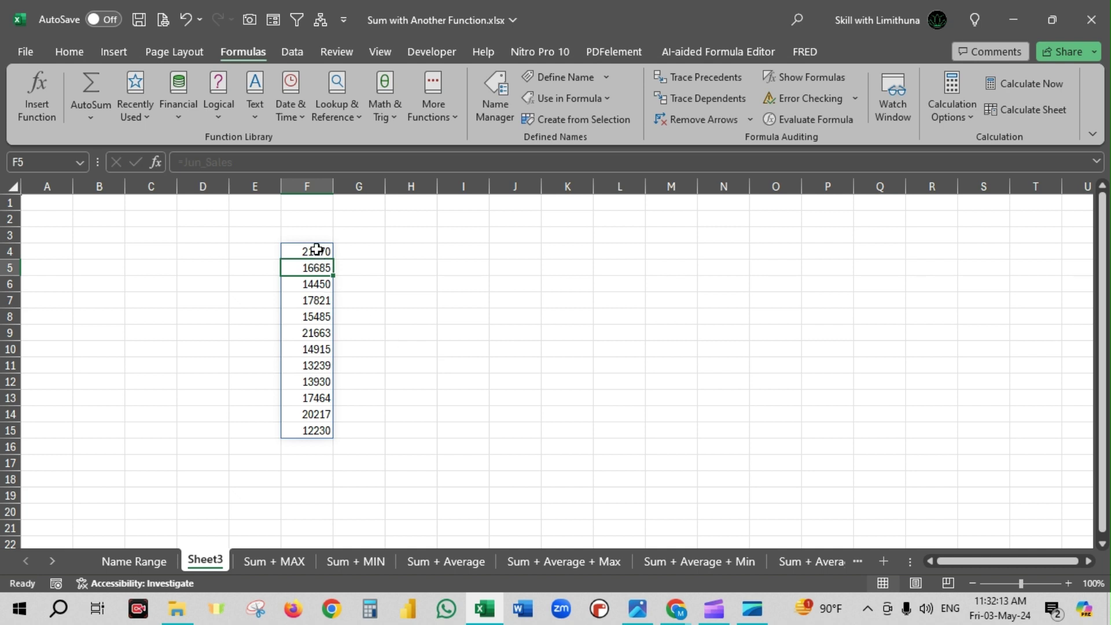
{"action": "left_click_drag", "start_coordinate": [317, 250], "coordinate": [303, 429]}
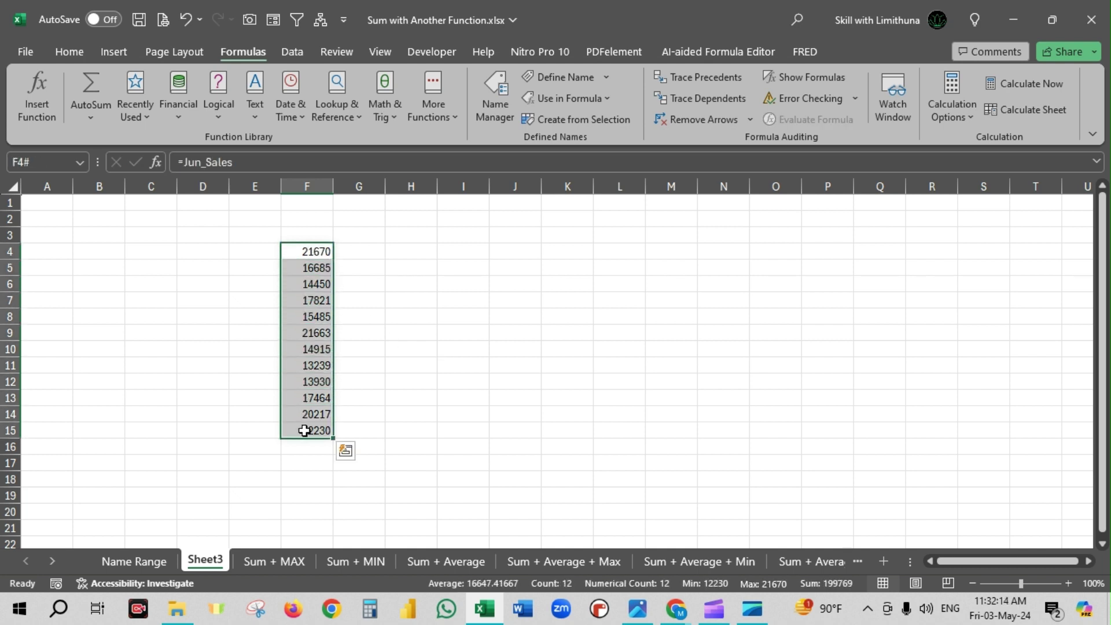
{"action": "left_click", "coordinate": [481, 366]}
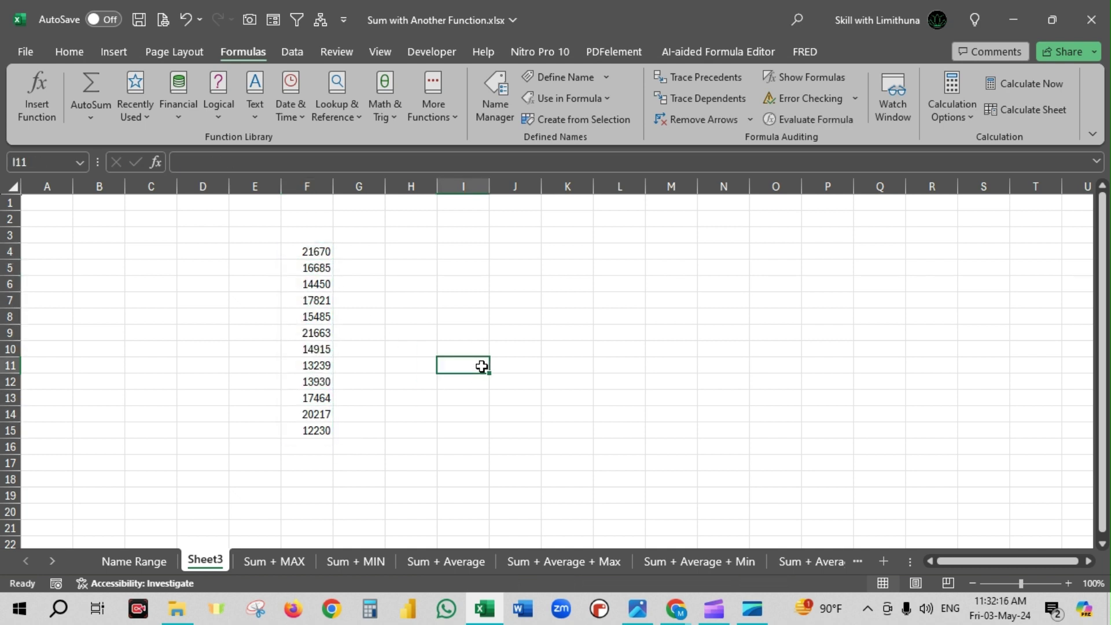
Return to the Name Range sheet and review the January, February and March sales columns.
{"action": "left_click", "coordinate": [118, 563]}
{"action": "left_click", "coordinate": [689, 434]}
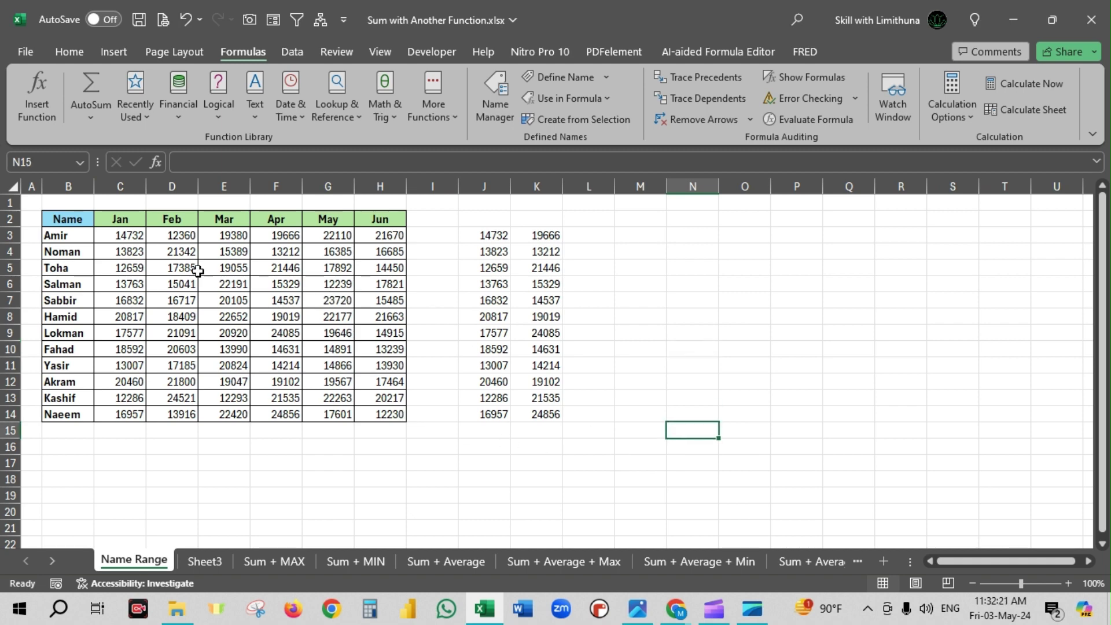
{"action": "left_click_drag", "start_coordinate": [125, 235], "coordinate": [124, 417]}
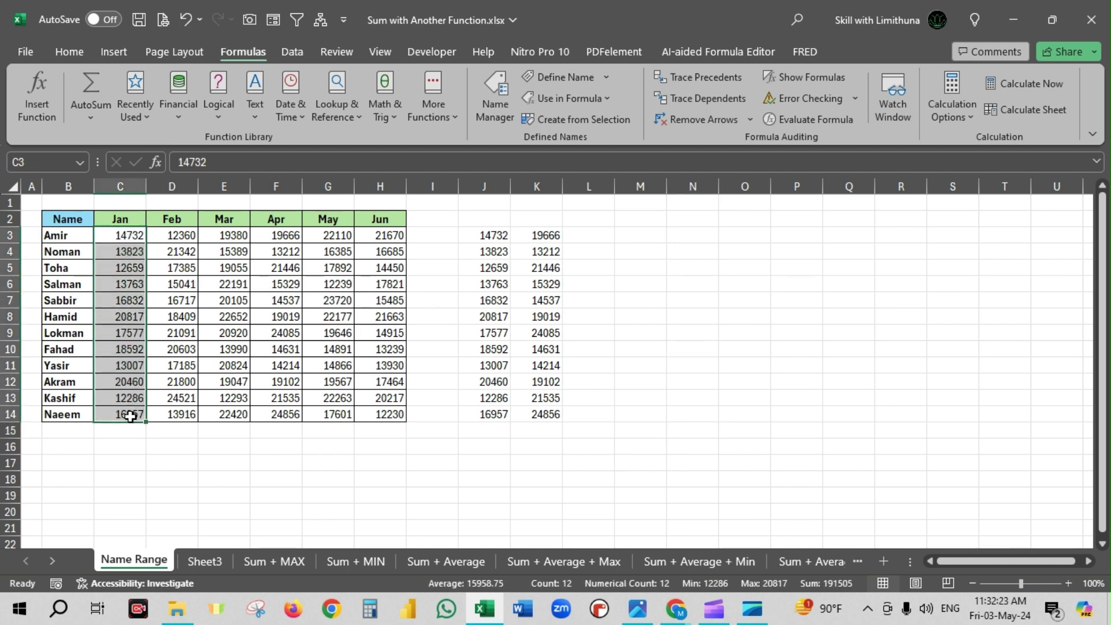
{"action": "left_click_drag", "start_coordinate": [177, 238], "coordinate": [163, 415]}
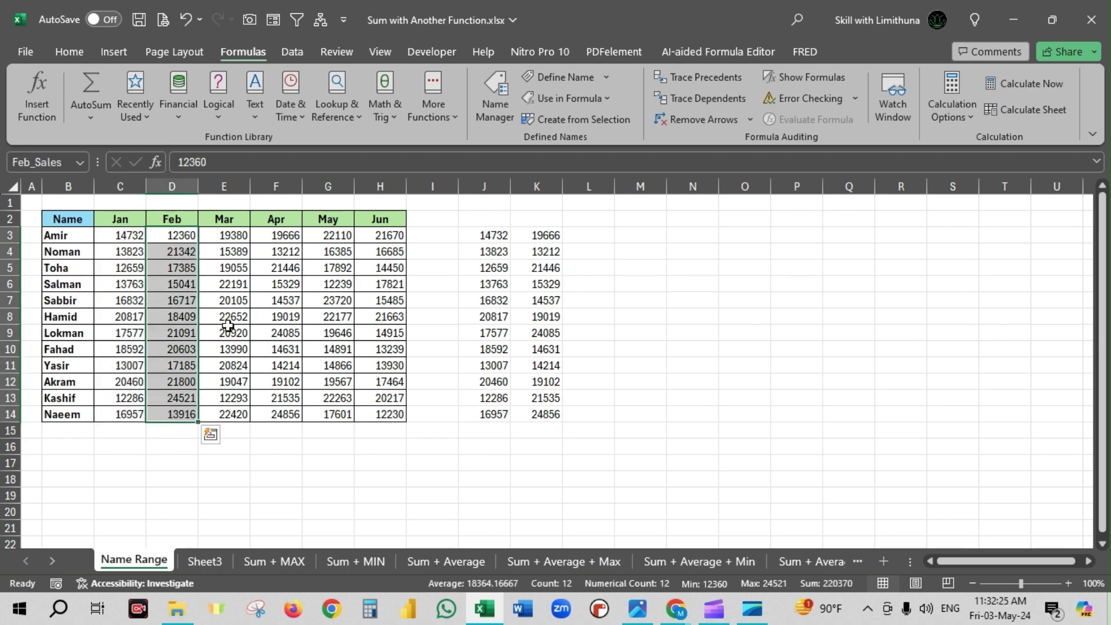
{"action": "left_click_drag", "start_coordinate": [234, 236], "coordinate": [236, 416]}
{"action": "left_click", "coordinate": [356, 465]}
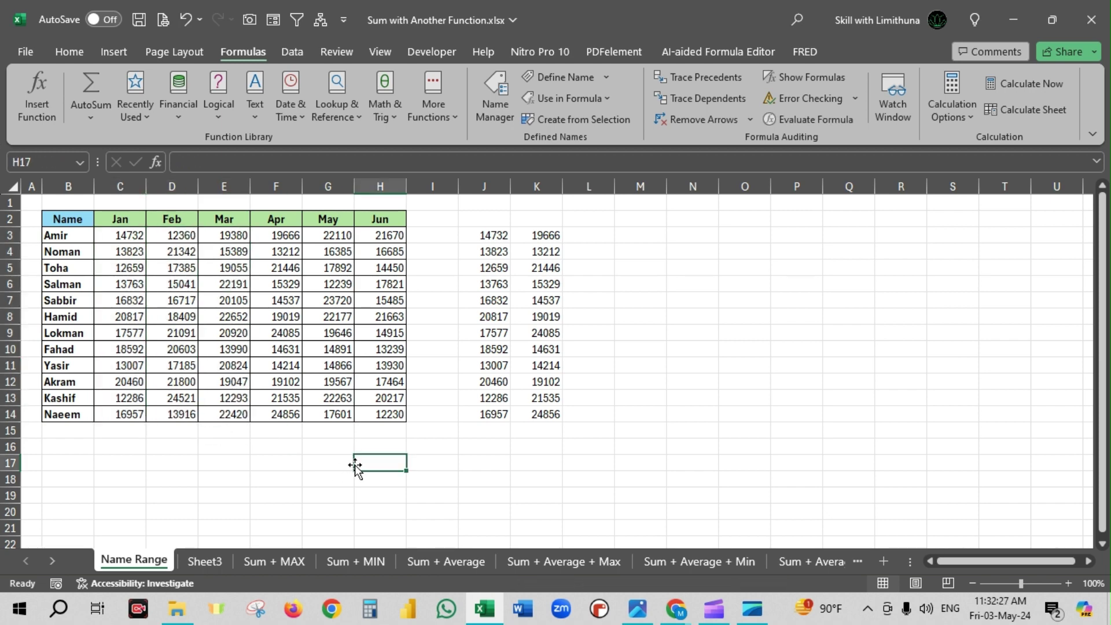
Define a named range for January to June sales in C3:H3, using the row's first name followed by _Sales.
{"action": "left_click", "coordinate": [76, 239]}
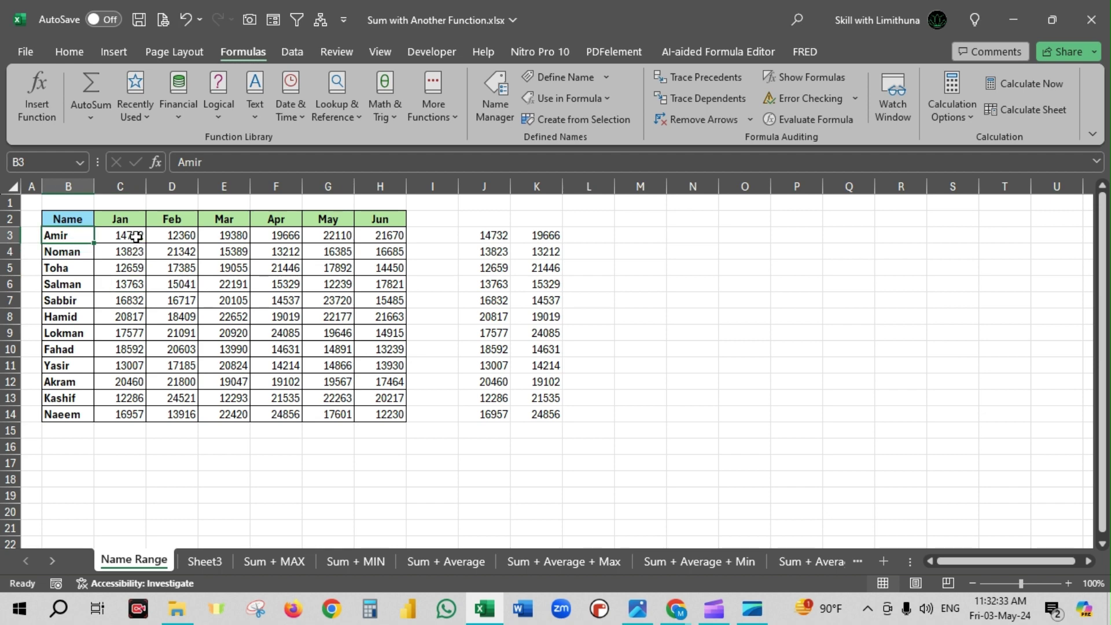
{"action": "left_click_drag", "start_coordinate": [135, 237], "coordinate": [376, 240]}
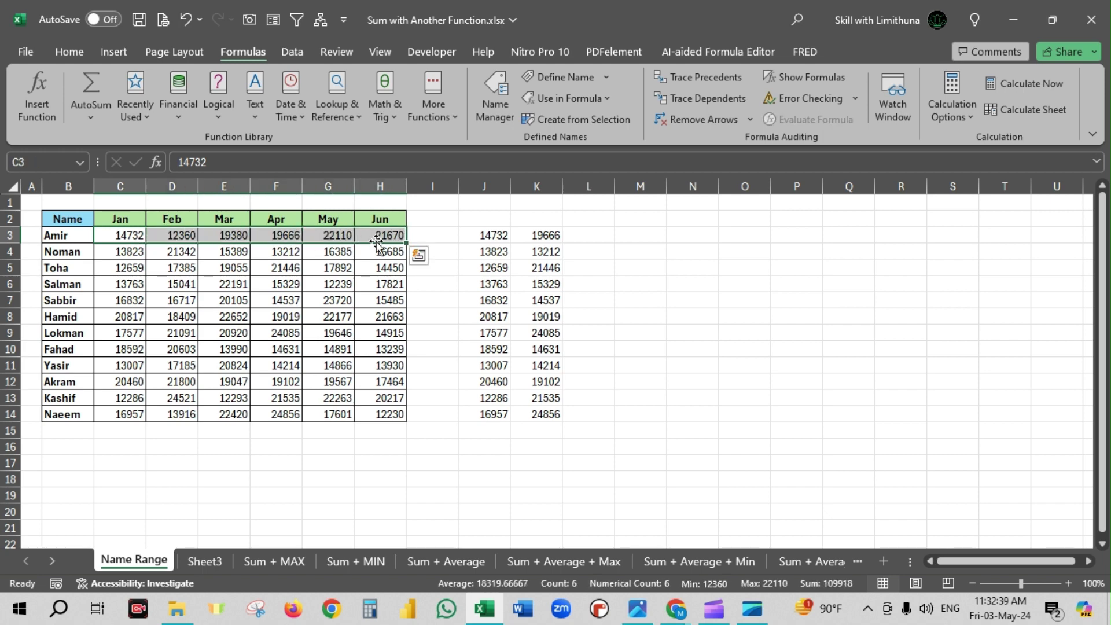
{"action": "left_click", "coordinate": [772, 412]}
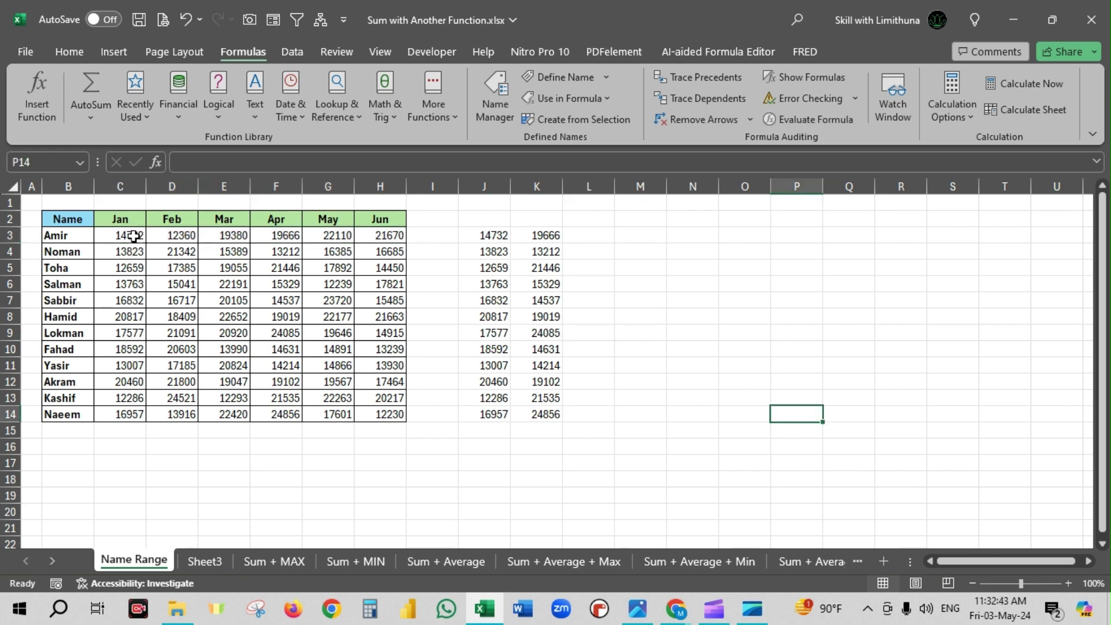
{"action": "left_click_drag", "start_coordinate": [133, 236], "coordinate": [373, 232]}
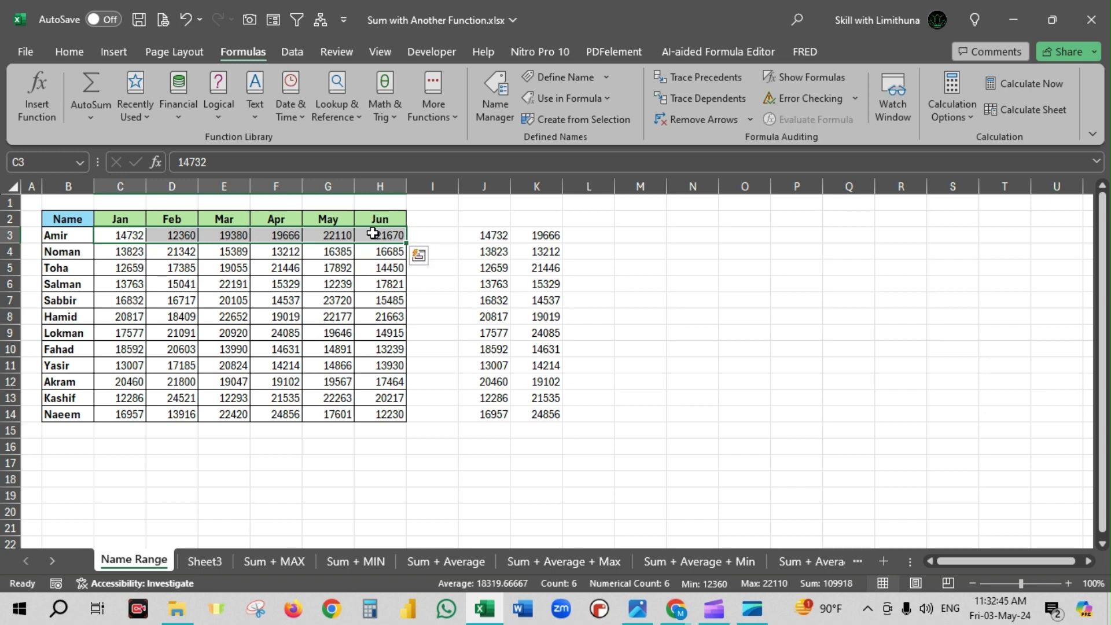
{"action": "left_click", "coordinate": [43, 162]}
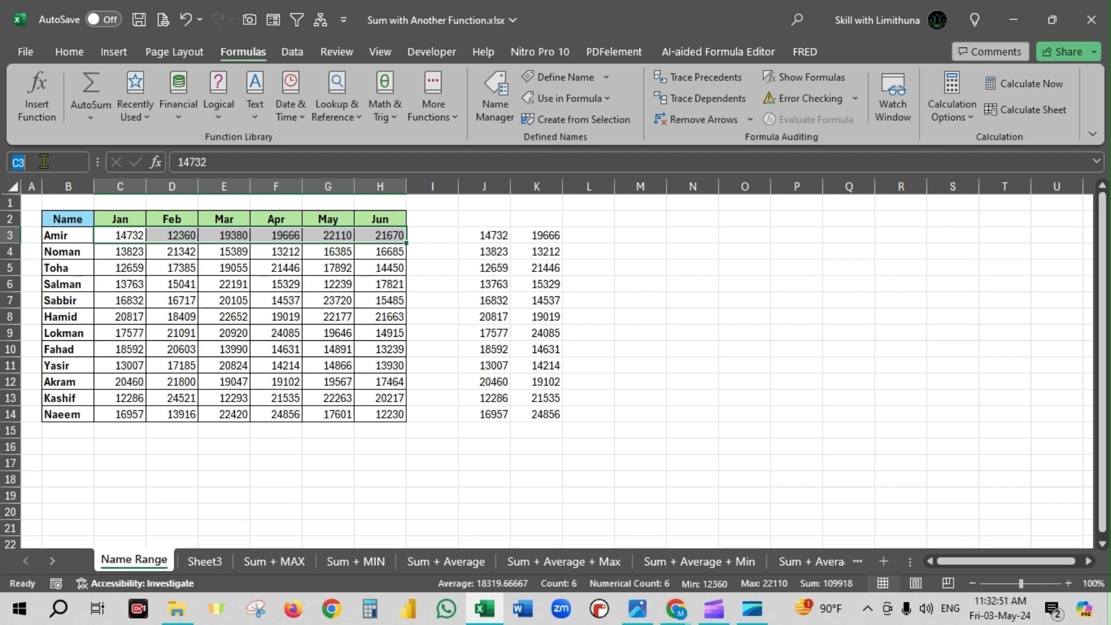
{"action": "type", "text": "Amir_Sales"}
{"action": "key", "text": "Return"}
Name the range C4:H4 with that row's first name followed by _Sales.
{"action": "left_click_drag", "start_coordinate": [130, 251], "coordinate": [379, 251]}
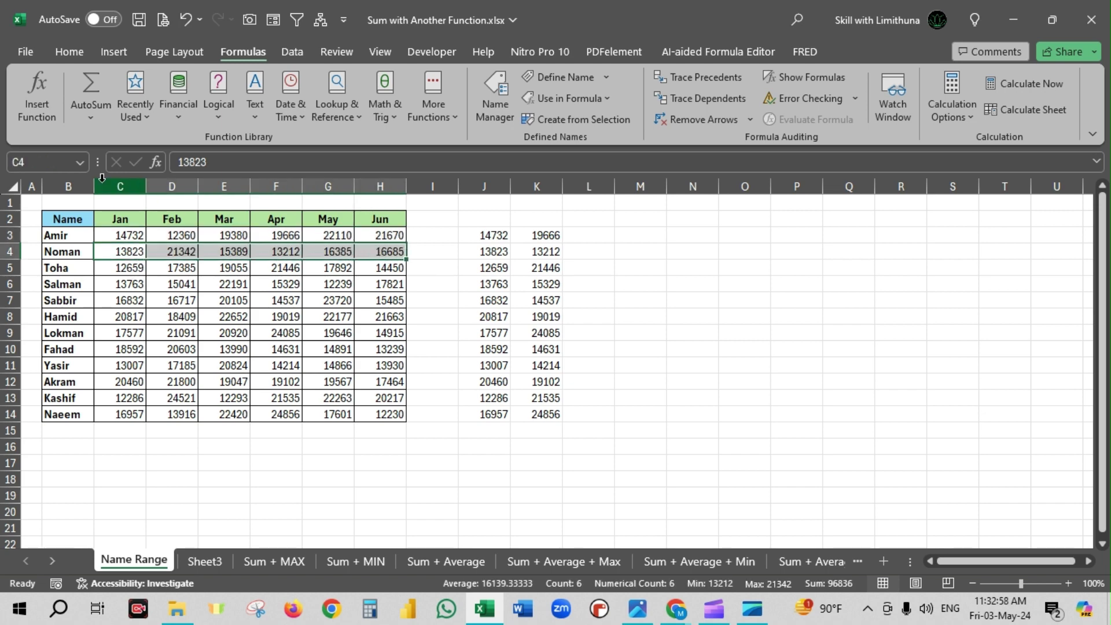
{"action": "left_click", "coordinate": [40, 162]}
{"action": "type", "text": "Nom"}
{"action": "type", "text": "an_Sales"}
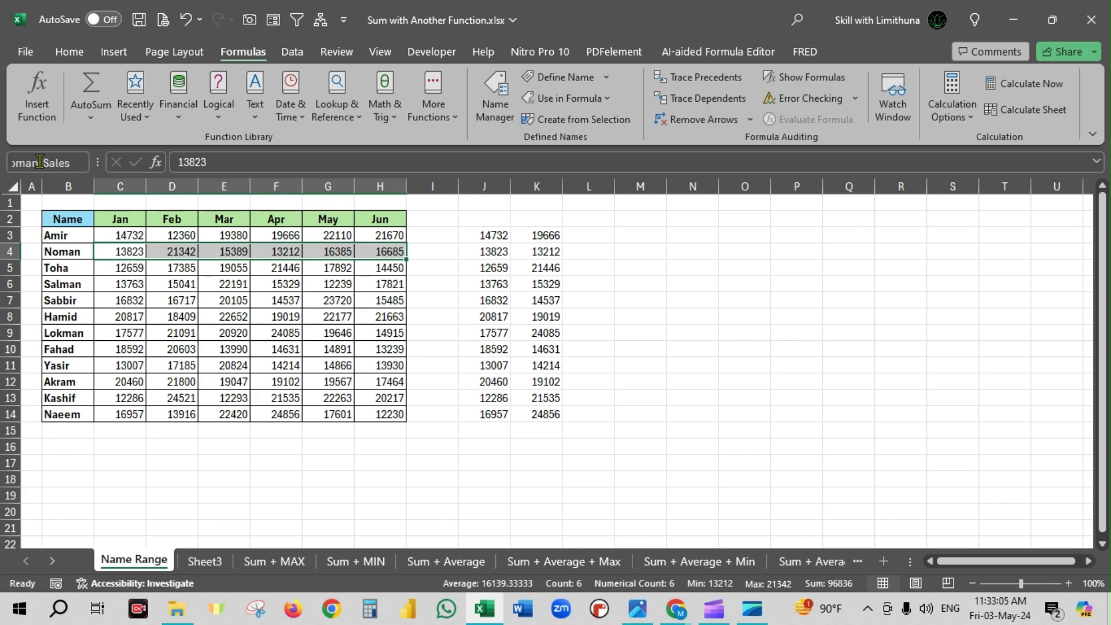
{"action": "key", "text": "Return"}
Name the six monthly figures in C5:H5 with that row's first name followed by _Sales.
{"action": "left_click", "coordinate": [131, 272]}
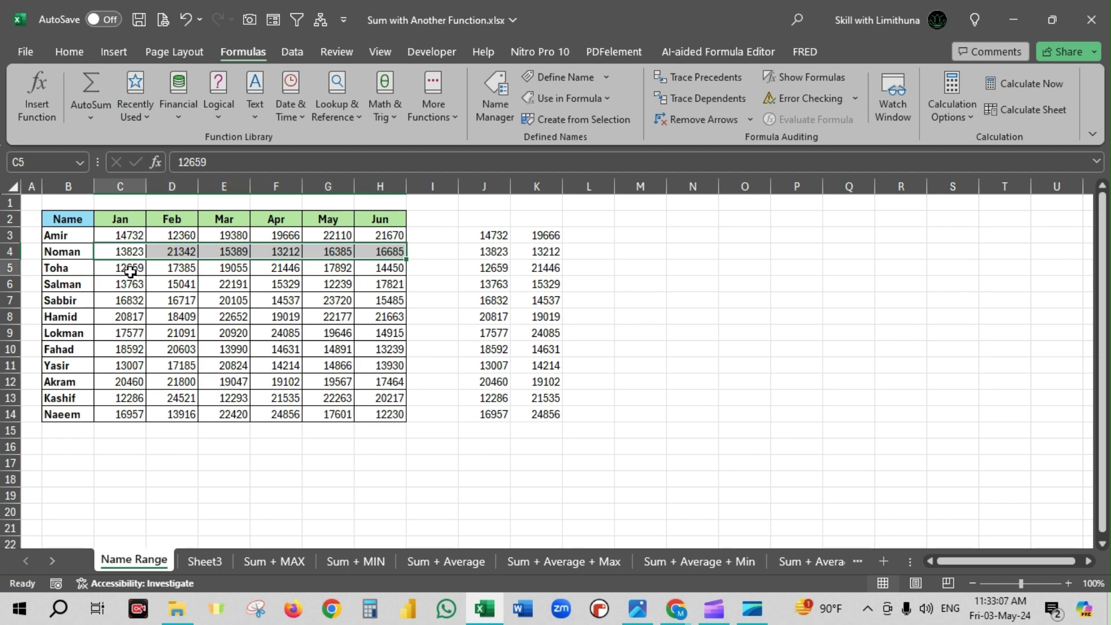
{"action": "left_click_drag", "start_coordinate": [131, 271], "coordinate": [379, 267]}
{"action": "left_click", "coordinate": [51, 162]}
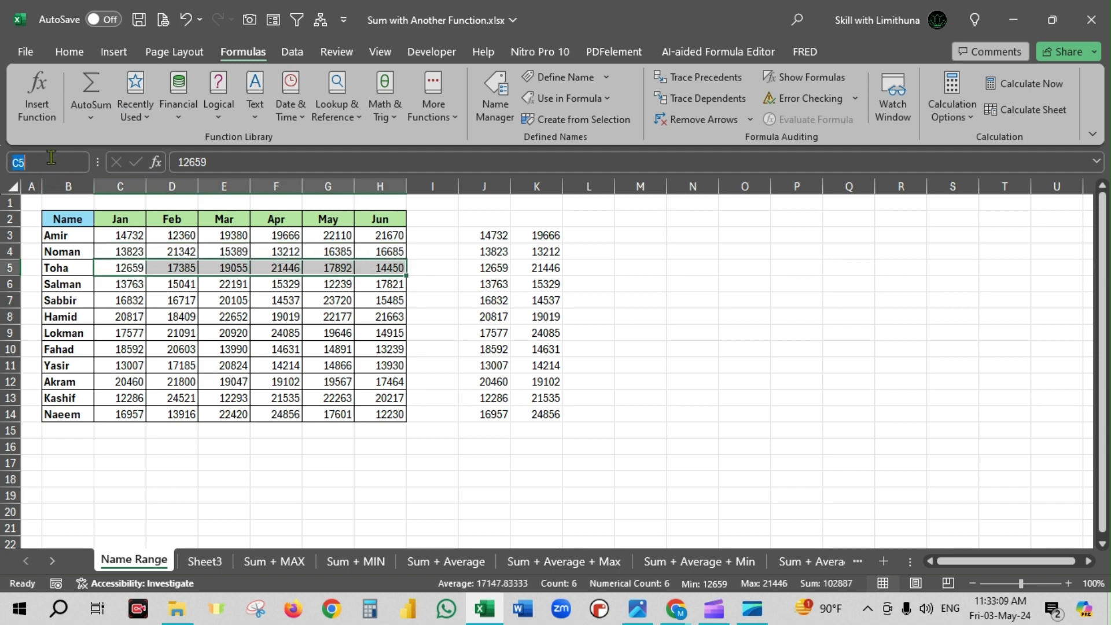
{"action": "type", "text": "Toha_Sales"}
{"action": "key", "text": "Return"}
Create a named range for the sales row C6:H6, using its first name followed by _Sales.
{"action": "left_click_drag", "start_coordinate": [130, 284], "coordinate": [368, 283]}
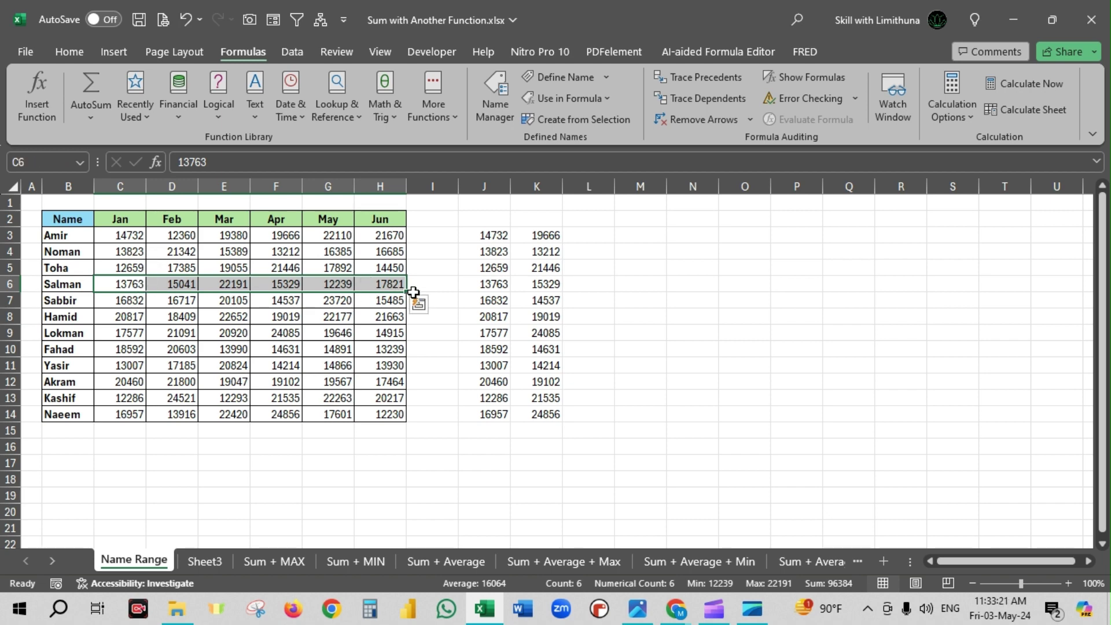
{"action": "left_click", "coordinate": [38, 162]}
{"action": "type", "text": "Salman"}
{"action": "type", "text": "_Sales"}
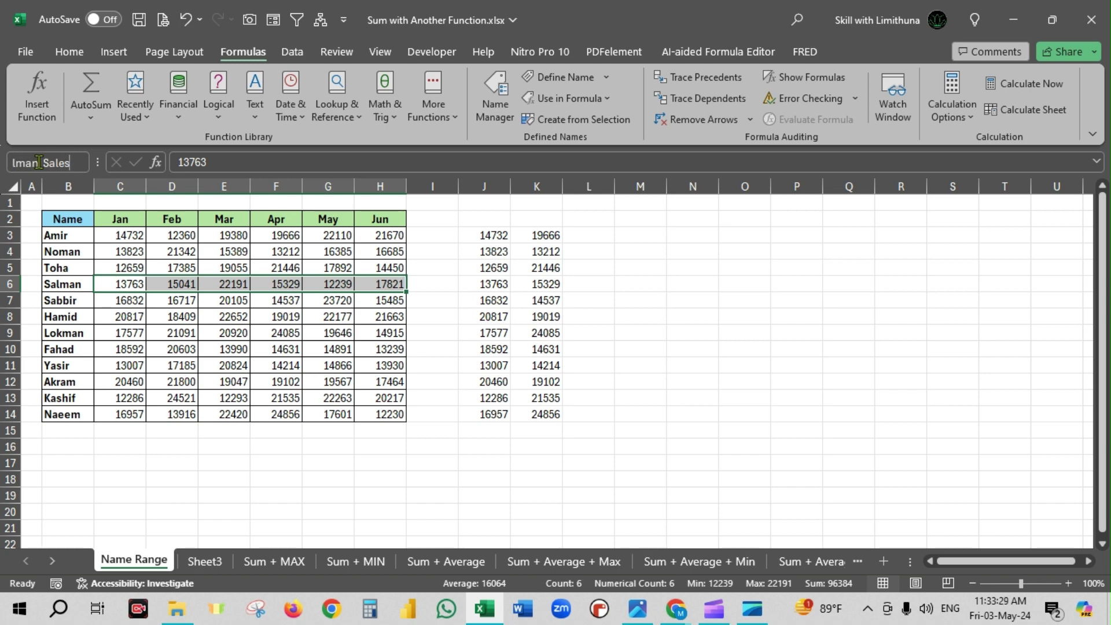
{"action": "key", "text": "Return"}
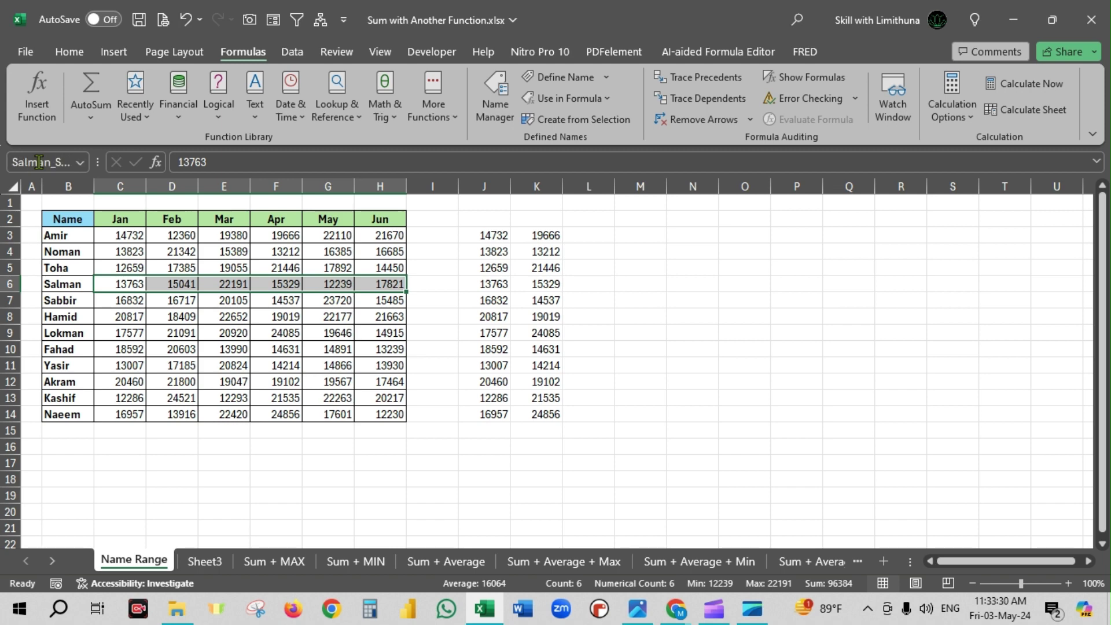
Enter a formula in M3 that recalls the named range for the row 3 salesperson and check the returned January to June values.
{"action": "left_click", "coordinate": [628, 239]}
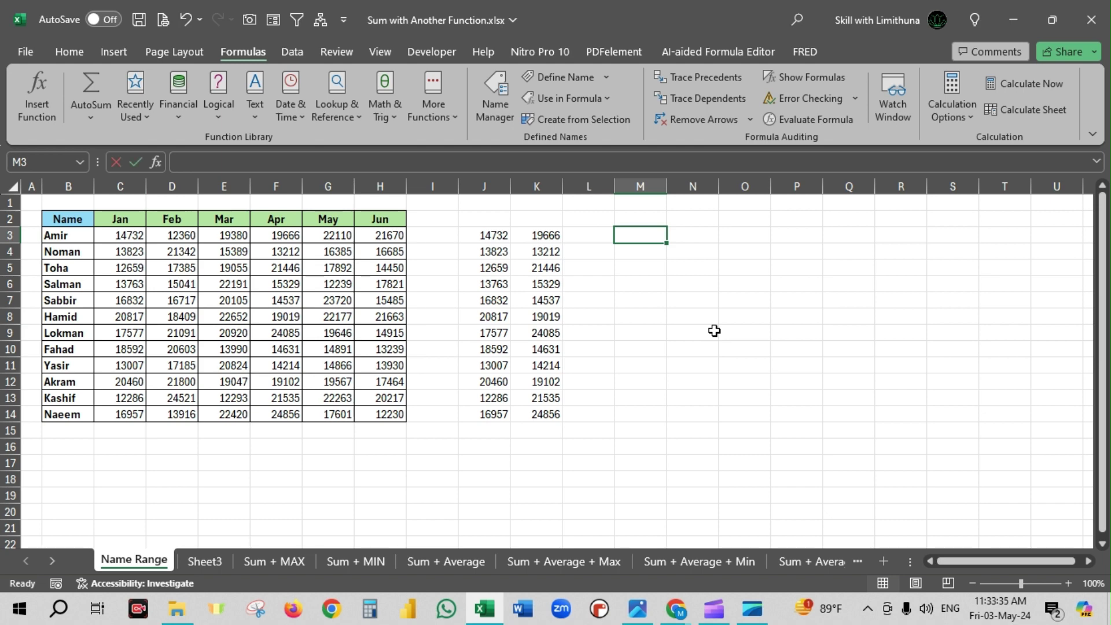
{"action": "type", "text": "=ami"}
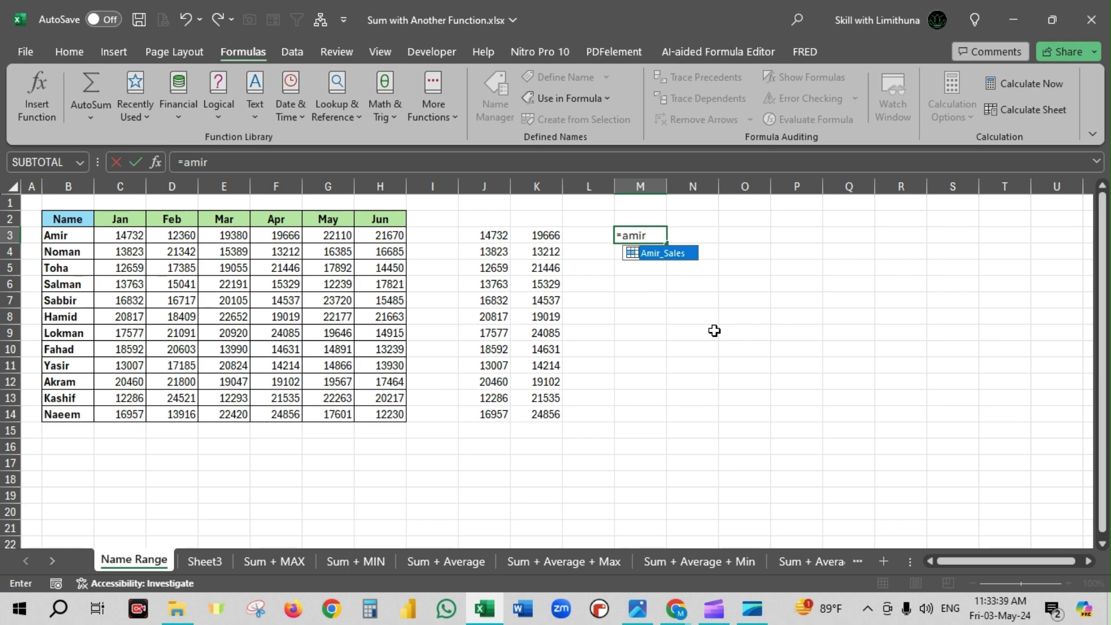
{"action": "type", "text": "r"}
{"action": "key", "text": "Tab"}
{"action": "key", "text": "Return"}
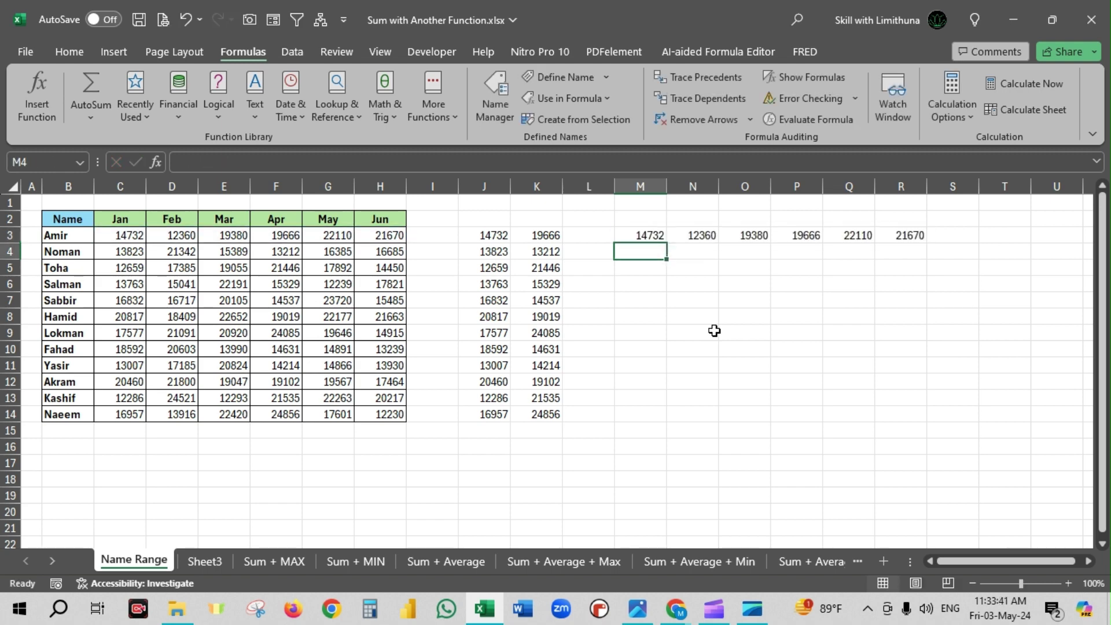
{"action": "left_click", "coordinate": [650, 232]}
{"action": "left_click_drag", "start_coordinate": [649, 233], "coordinate": [910, 236]}
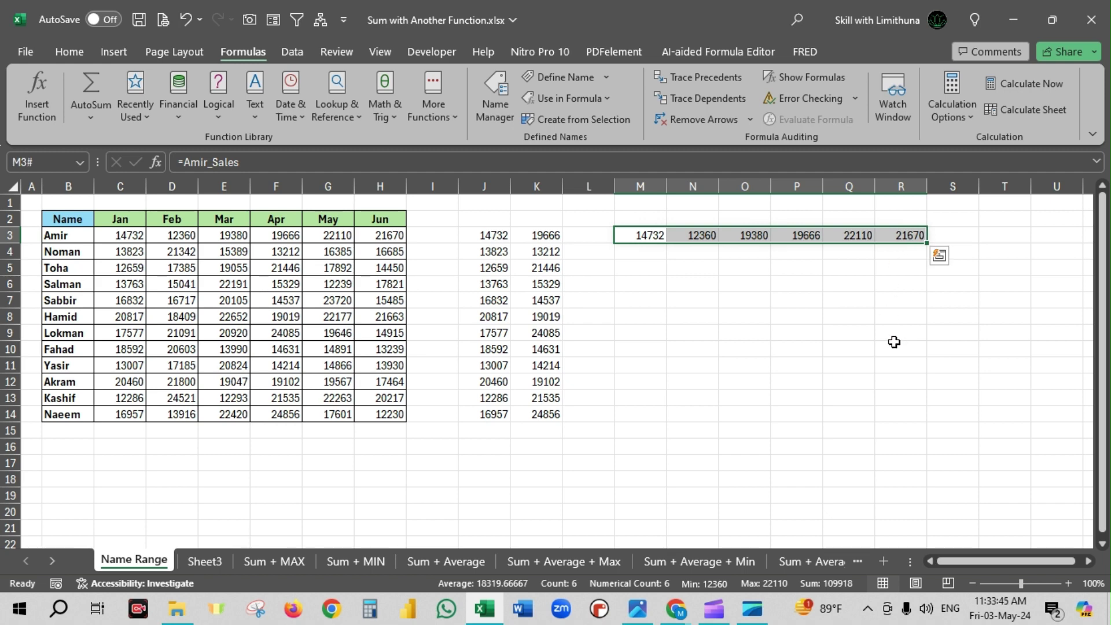
{"action": "left_click", "coordinate": [809, 348]}
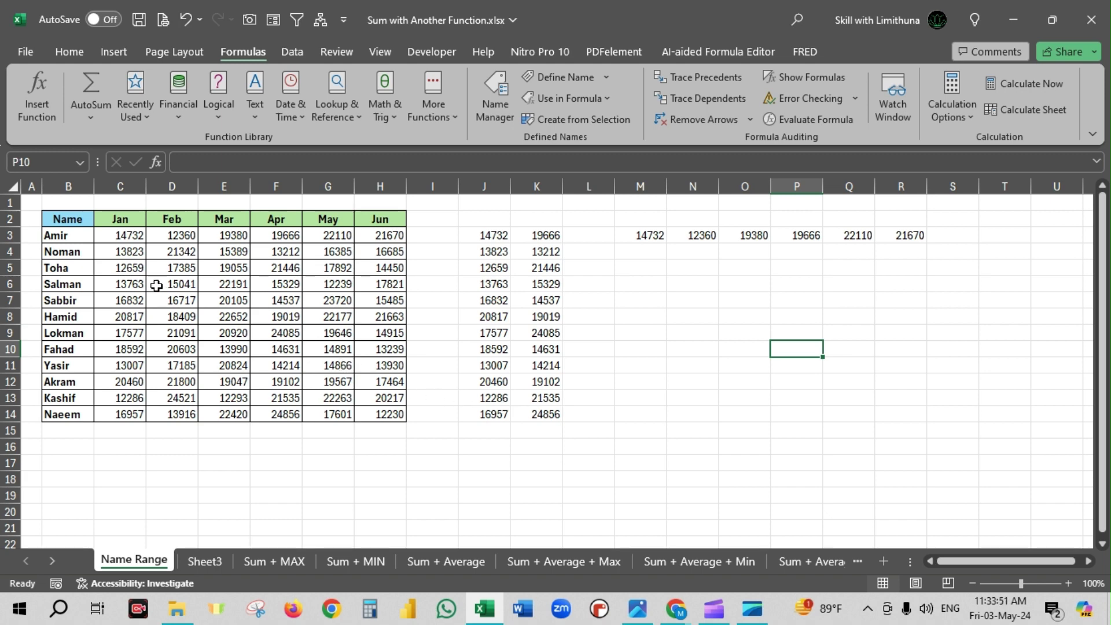
Define the named range Name_List for the salesperson names in B3:B14.
{"action": "left_click_drag", "start_coordinate": [133, 238], "coordinate": [140, 414]}
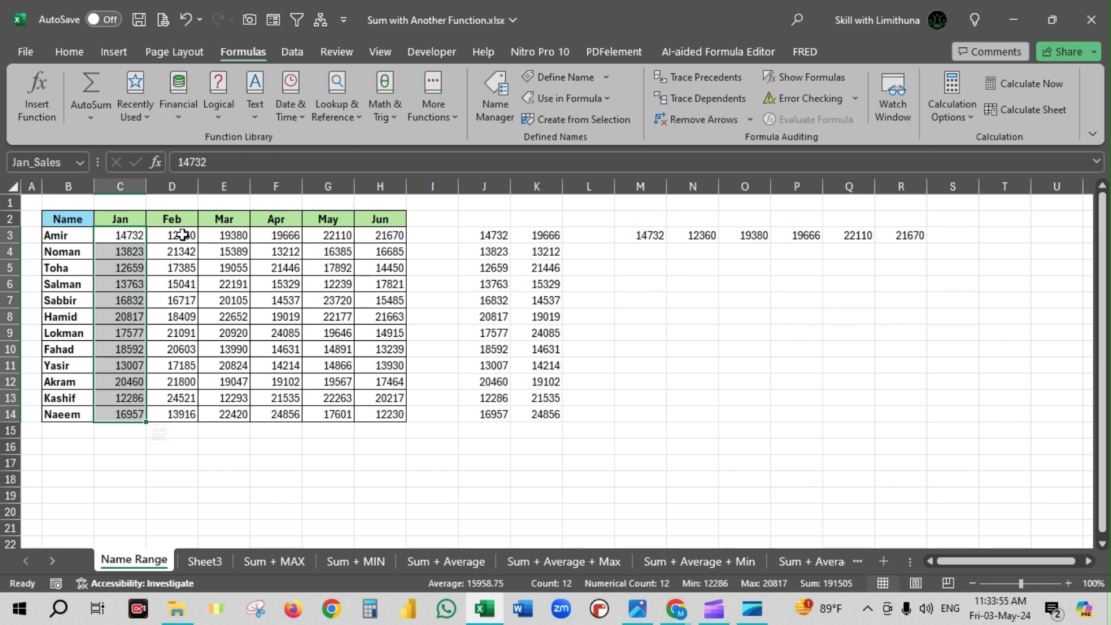
{"action": "left_click_drag", "start_coordinate": [179, 236], "coordinate": [181, 414]}
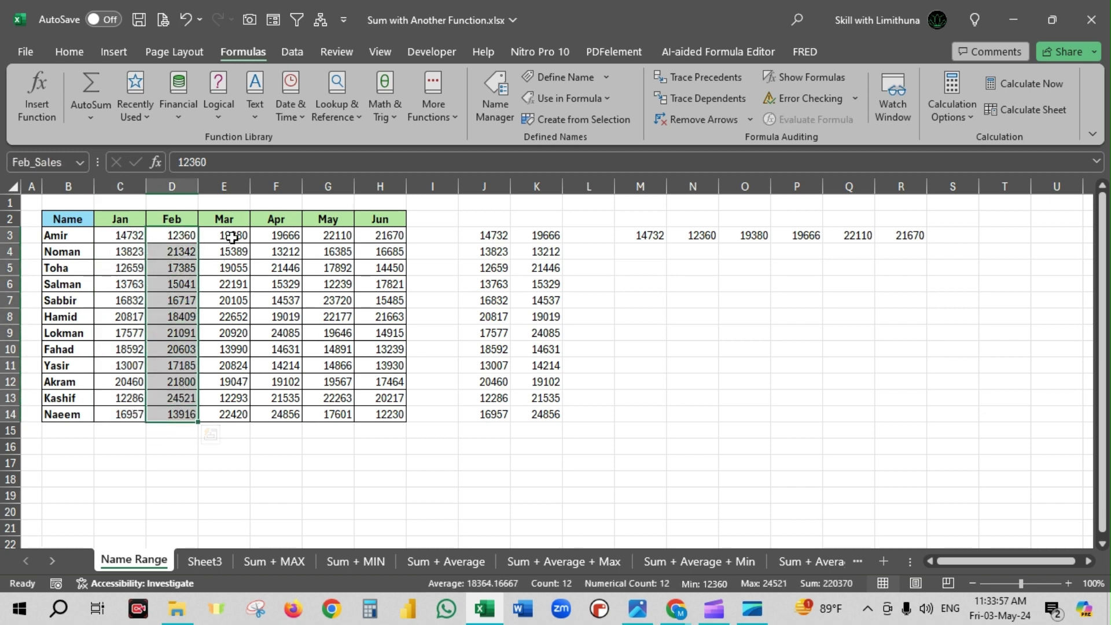
{"action": "left_click_drag", "start_coordinate": [231, 236], "coordinate": [230, 415]}
{"action": "left_click_drag", "start_coordinate": [62, 243], "coordinate": [82, 431]}
{"action": "left_click", "coordinate": [82, 431]}
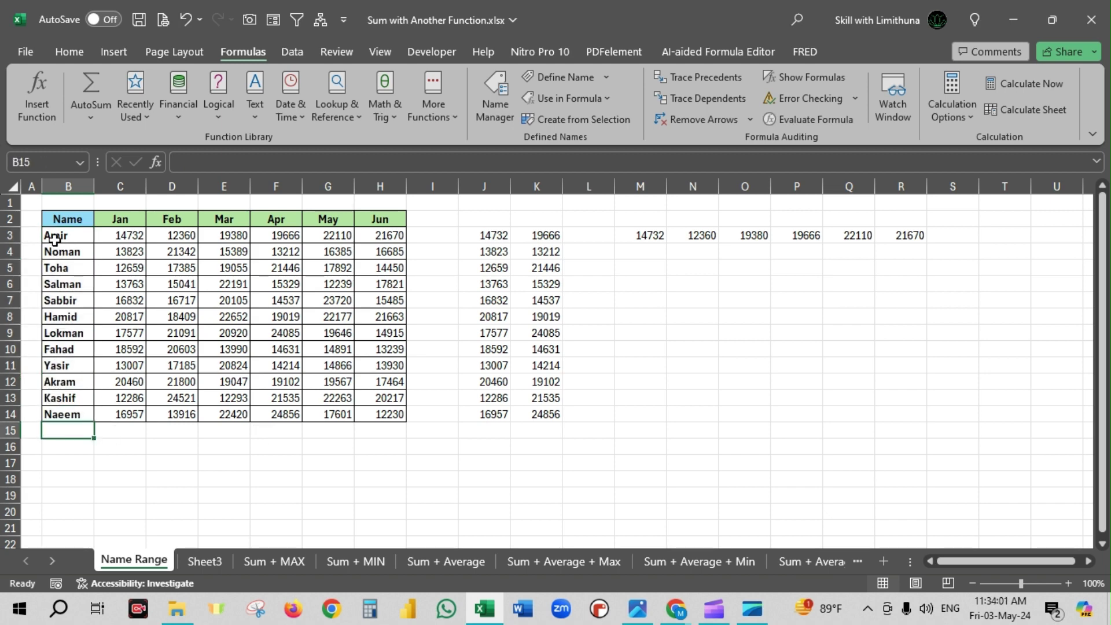
{"action": "left_click_drag", "start_coordinate": [56, 238], "coordinate": [46, 416]}
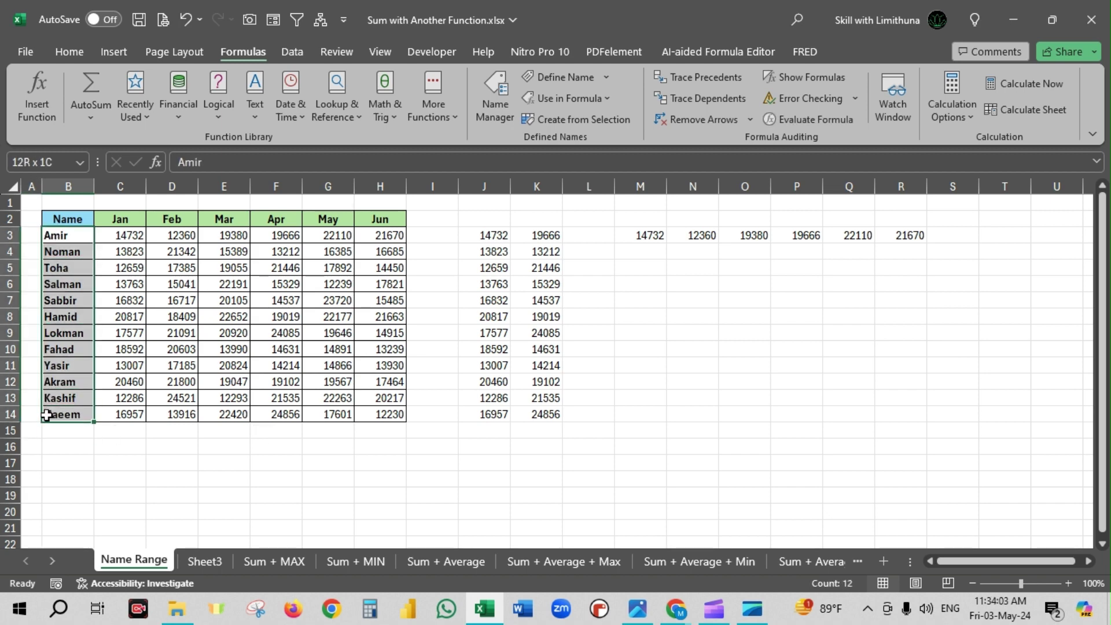
{"action": "left_click", "coordinate": [36, 162]}
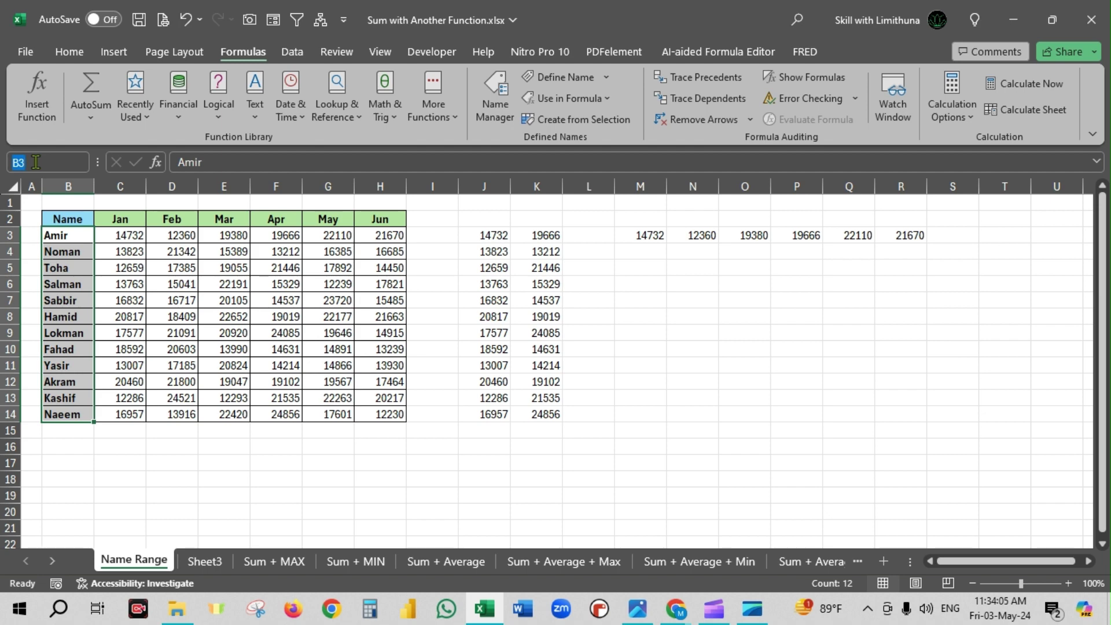
{"action": "type", "text": "Name_List"}
{"action": "key", "text": "Return"}
{"action": "left_click", "coordinate": [659, 269]}
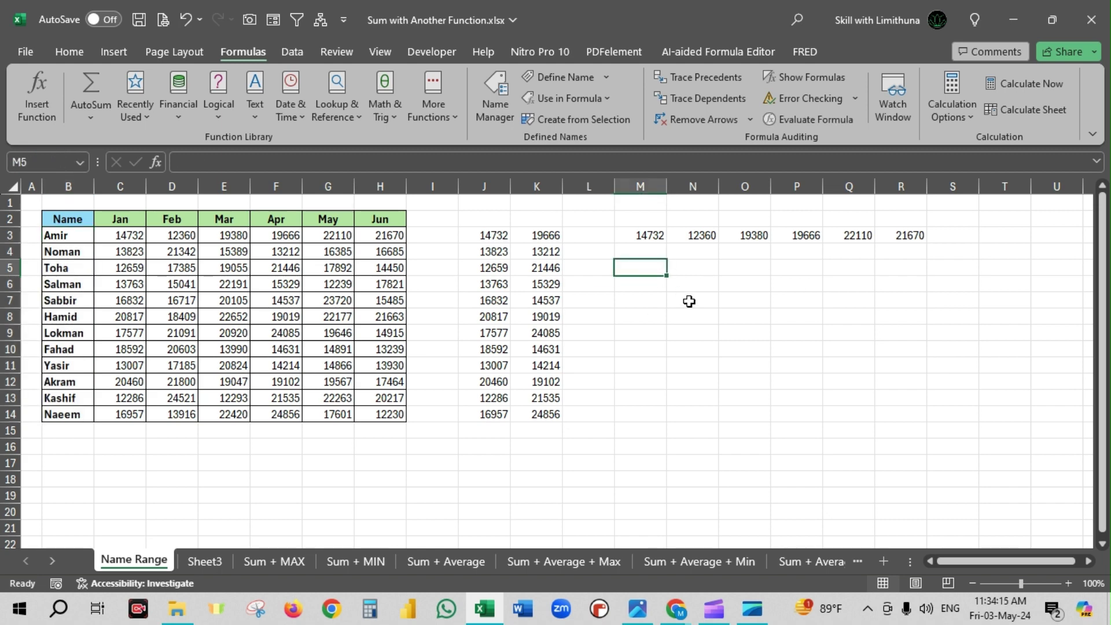
Recall the salesperson names in L3 with the formula =Name_List and check the returned list.
{"action": "left_click", "coordinate": [607, 239]}
{"action": "type", "text": "="}
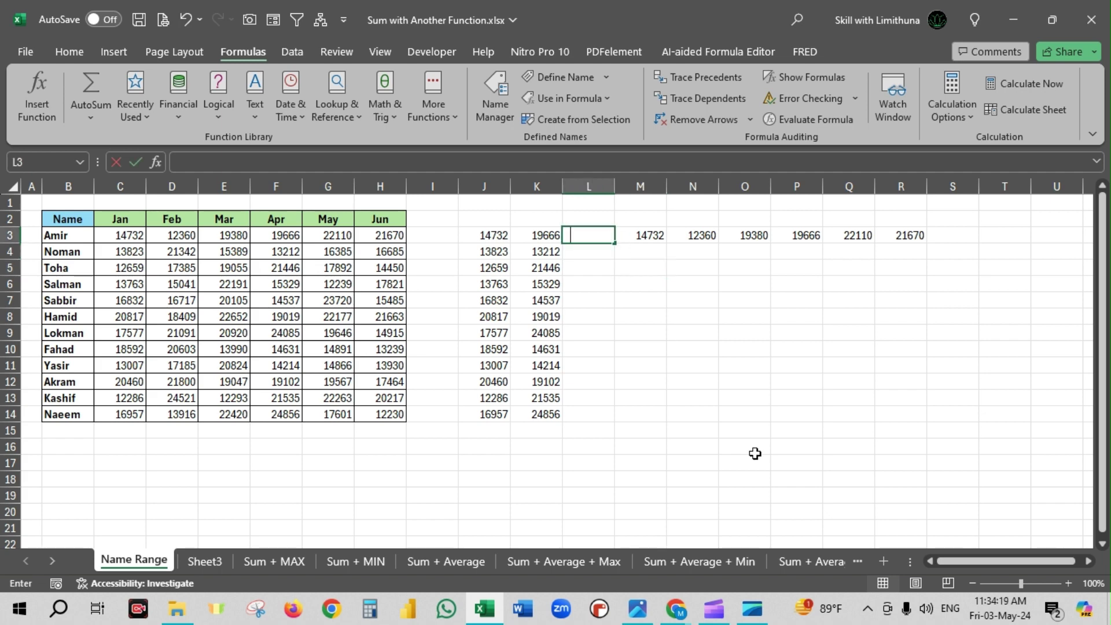
{"action": "type", "text": "name"}
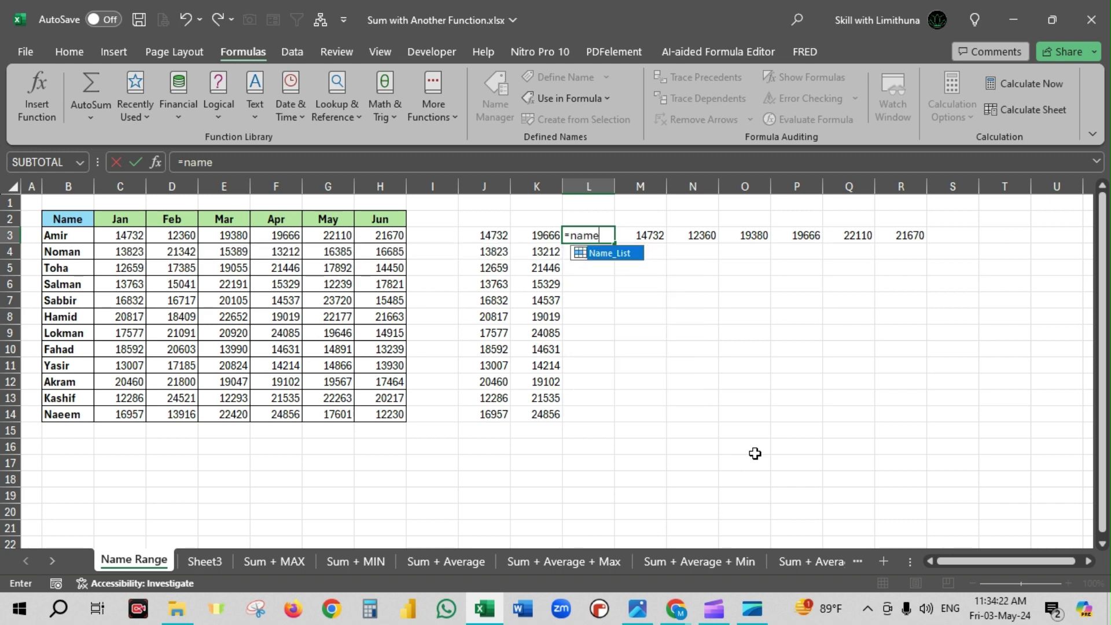
{"action": "key", "text": "Tab"}
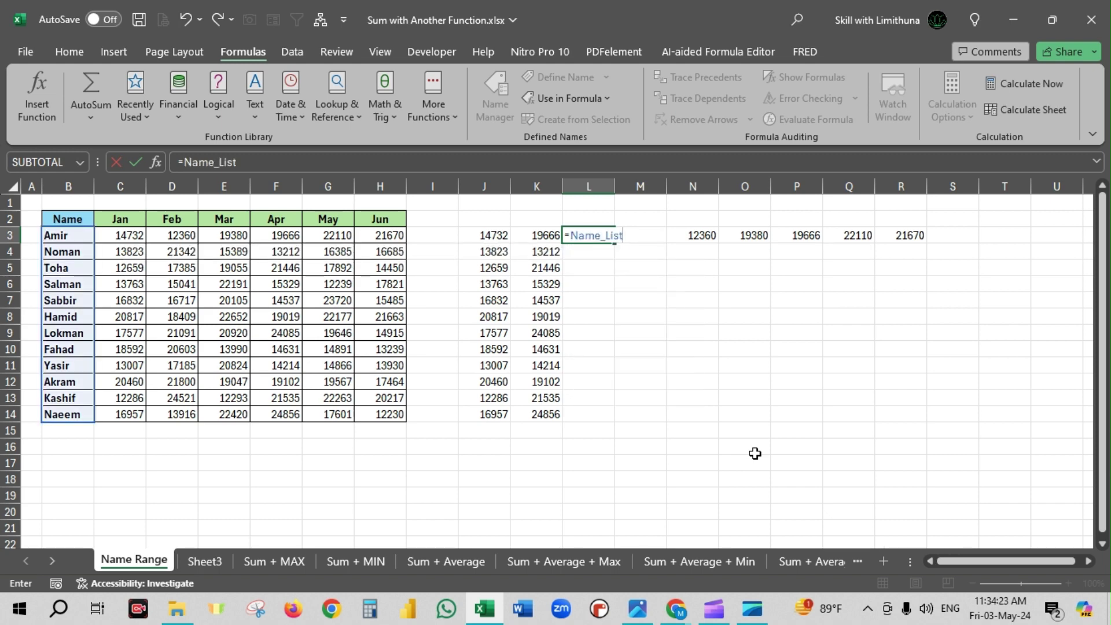
{"action": "key", "text": "Return"}
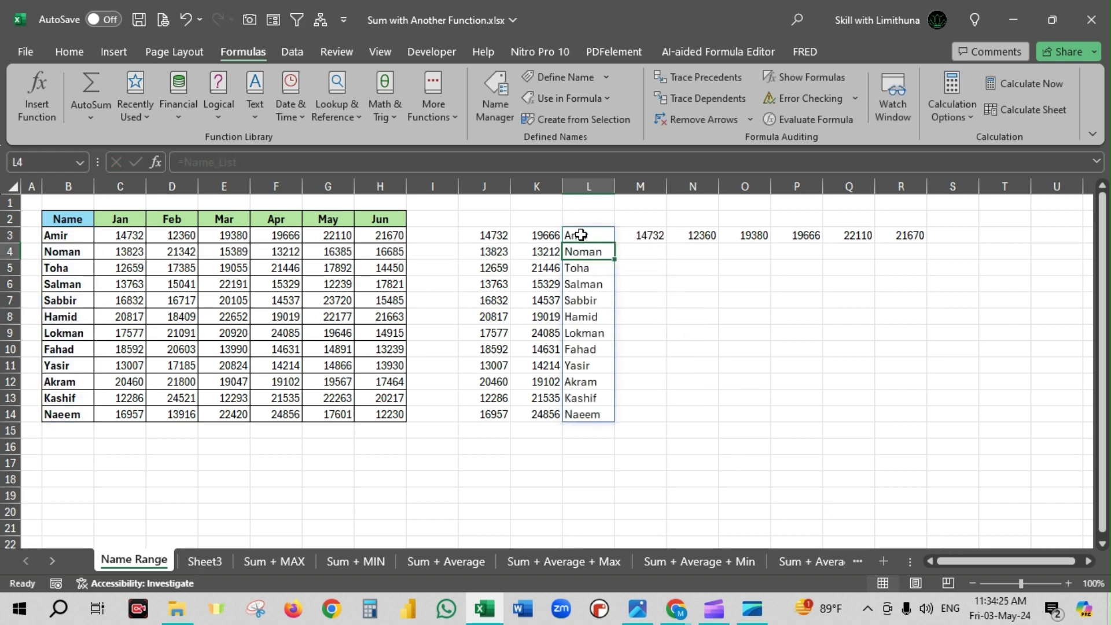
{"action": "left_click_drag", "start_coordinate": [574, 235], "coordinate": [575, 414]}
{"action": "left_click", "coordinate": [723, 408]}
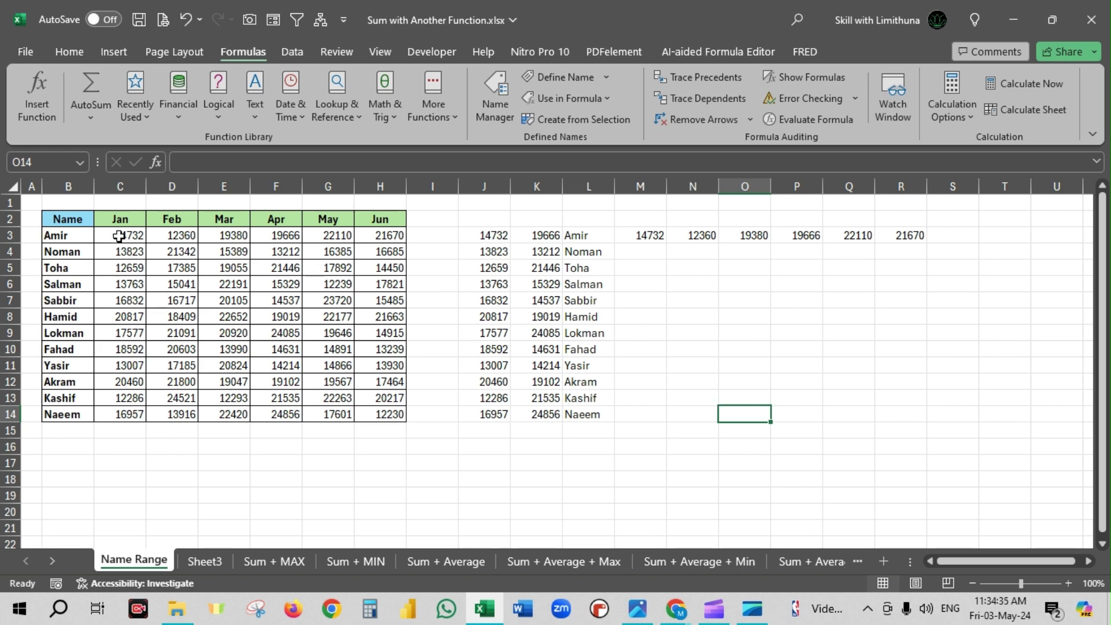
Examine the cell ranges for the row 3 sales, the January column, all monthly figures and the salesperson names.
{"action": "left_click_drag", "start_coordinate": [118, 236], "coordinate": [363, 242]}
{"action": "left_click_drag", "start_coordinate": [387, 237], "coordinate": [386, 237]}
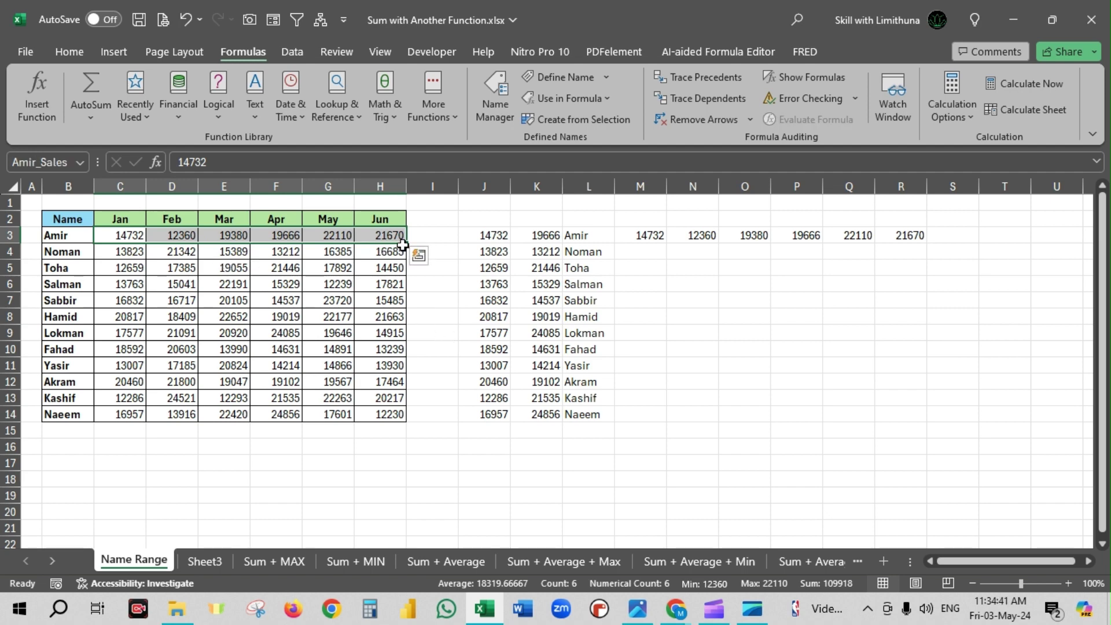
{"action": "left_click_drag", "start_coordinate": [132, 237], "coordinate": [142, 414]}
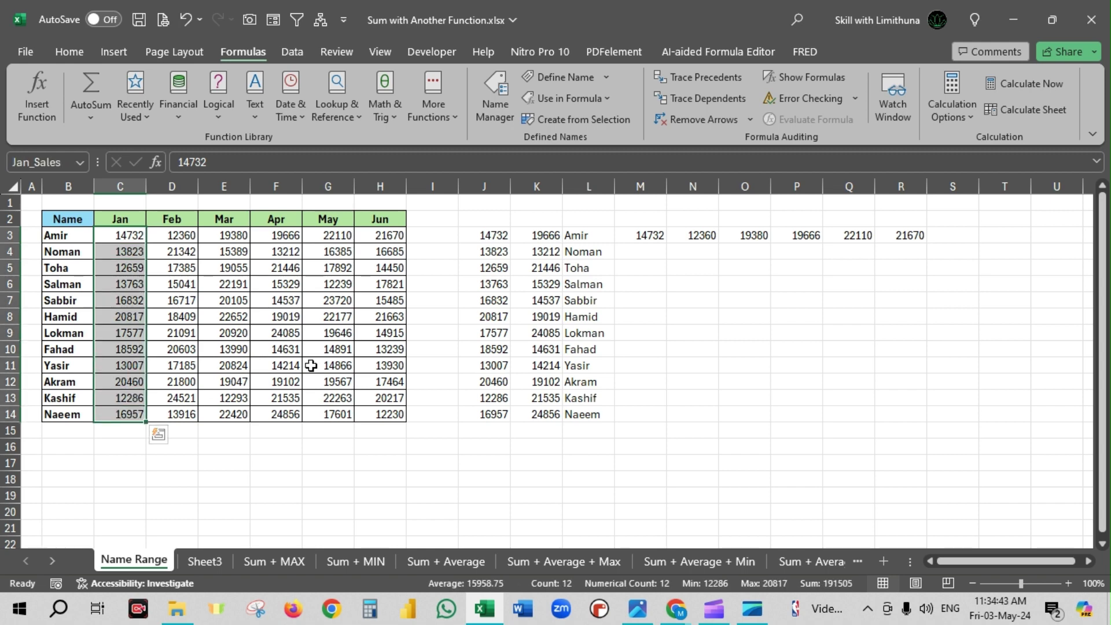
{"action": "left_click", "coordinate": [331, 346]}
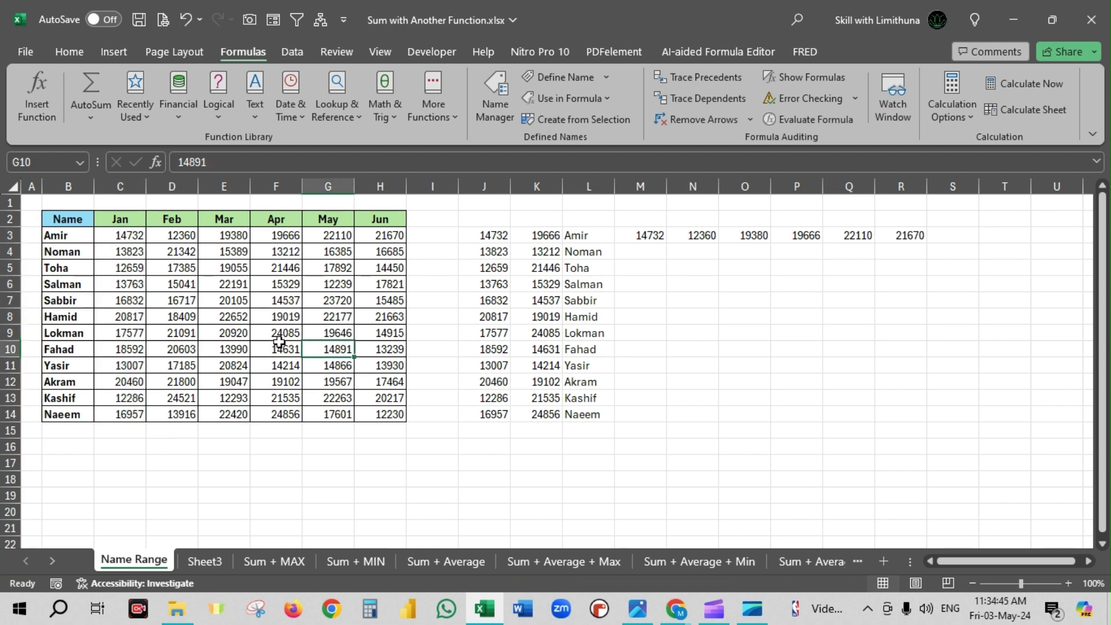
{"action": "left_click_drag", "start_coordinate": [136, 237], "coordinate": [363, 416]}
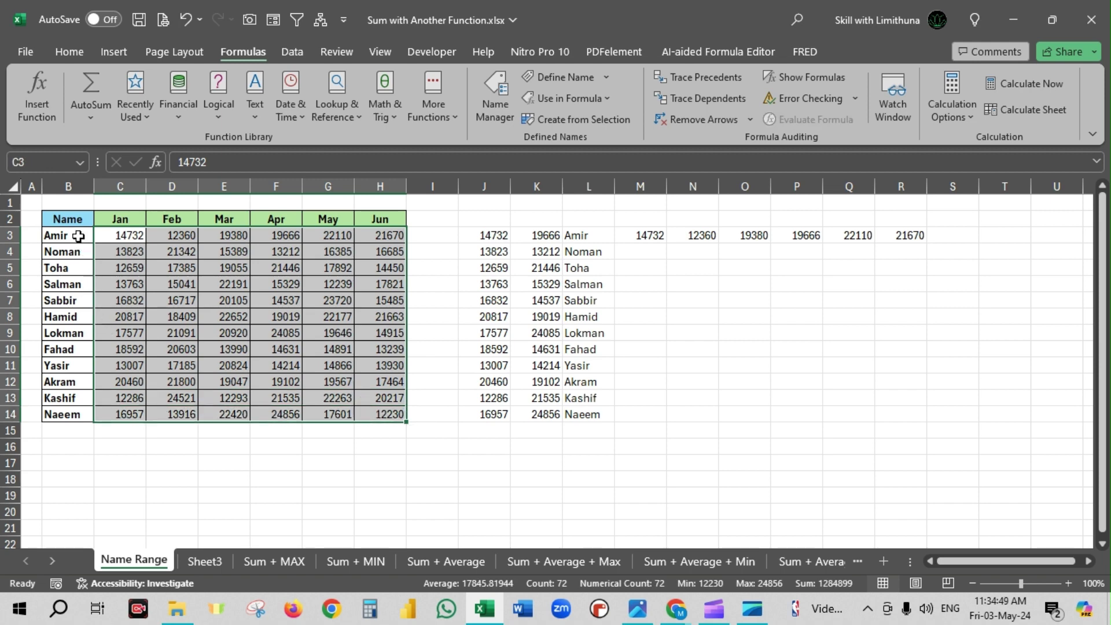
{"action": "left_click_drag", "start_coordinate": [78, 233], "coordinate": [62, 412]}
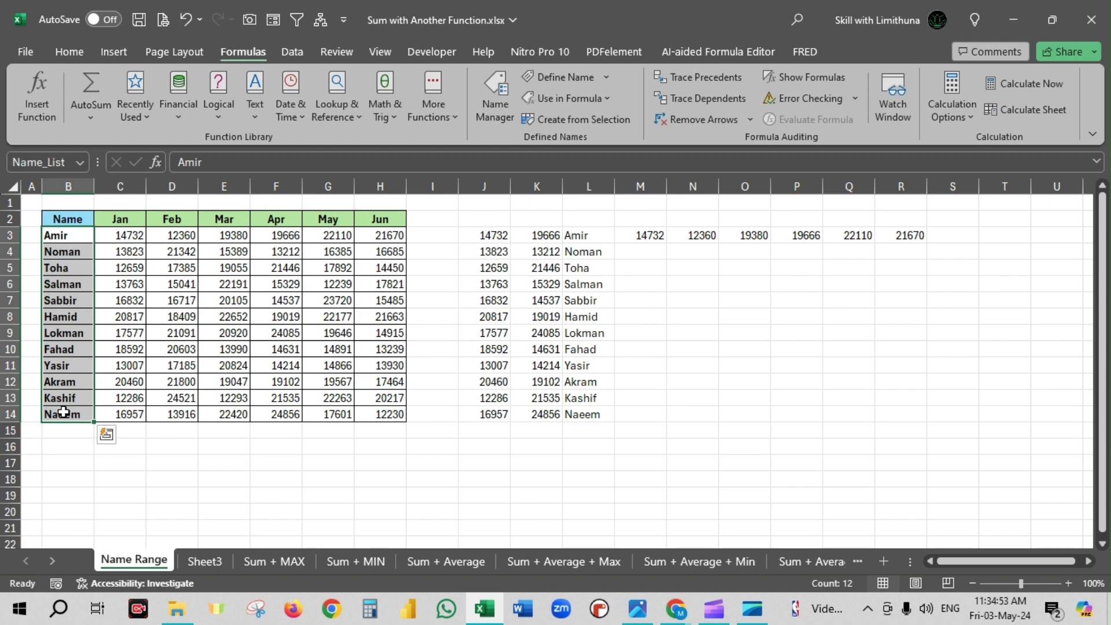
{"action": "left_click", "coordinate": [319, 477]}
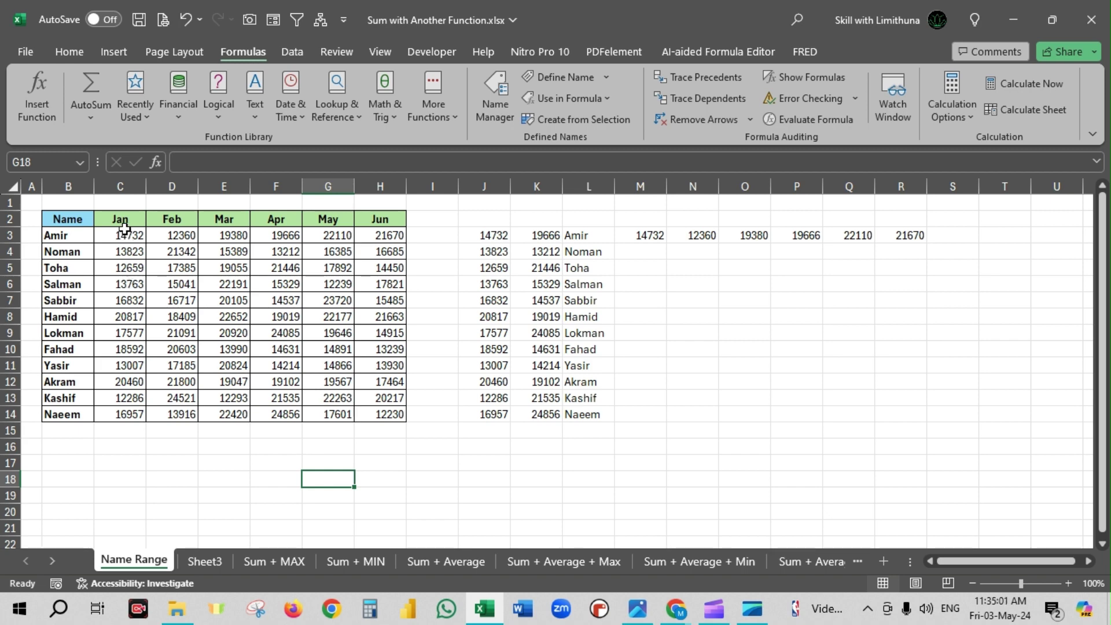
Define the named range Total_Sales for all the monthly figures in C3:H14.
{"action": "left_click_drag", "start_coordinate": [125, 234], "coordinate": [362, 412]}
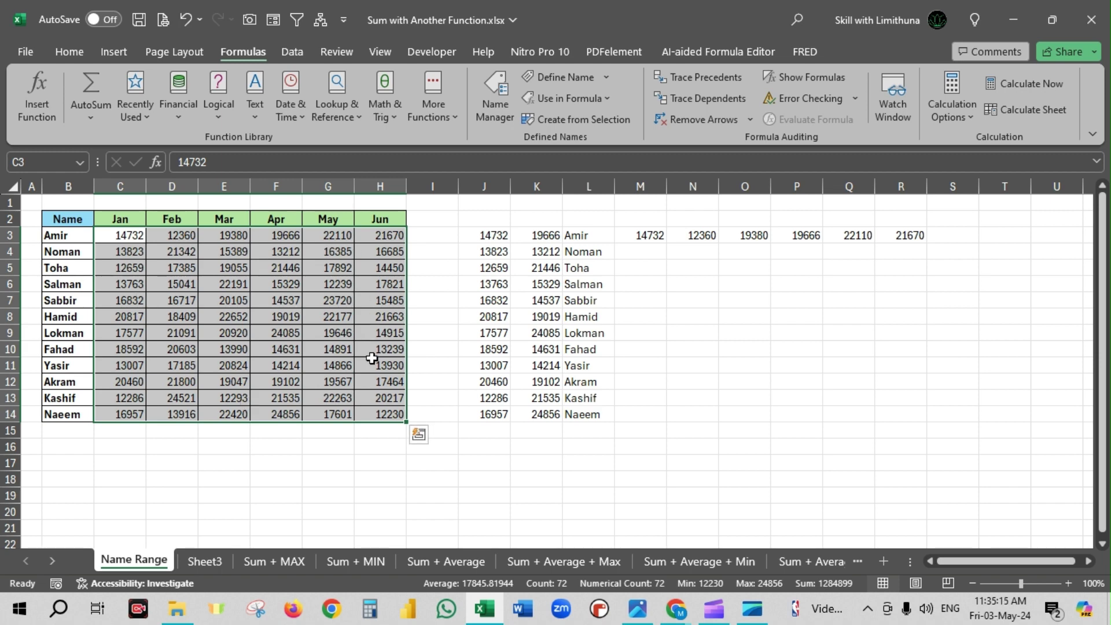
{"action": "left_click", "coordinate": [45, 160]}
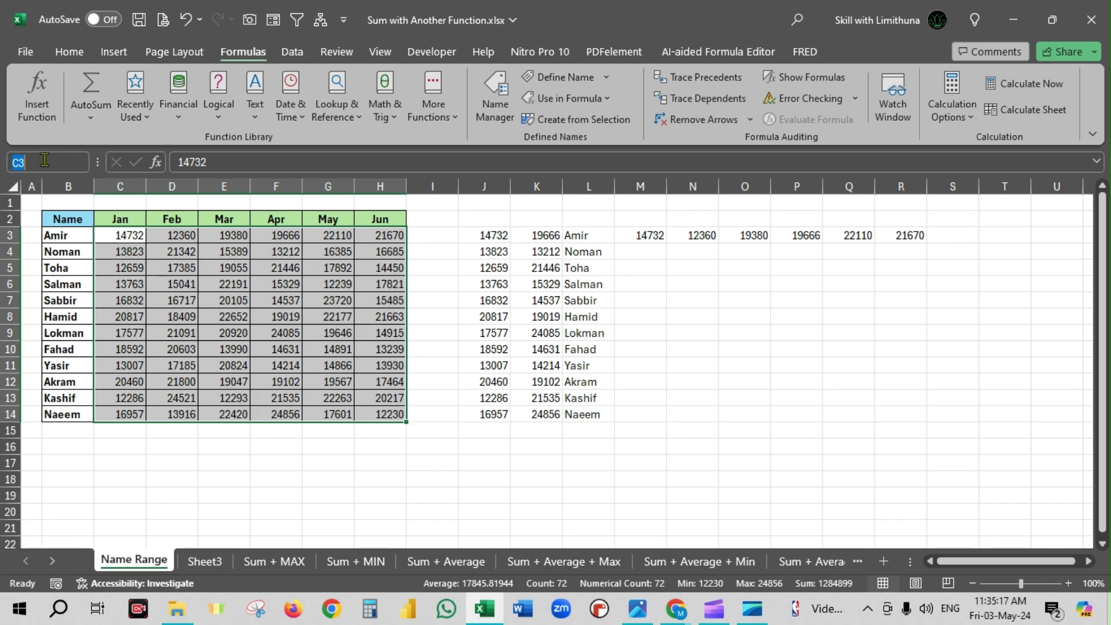
{"action": "type", "text": "Total_Sales"}
{"action": "key", "text": "Return"}
Enter =Total_Sales in N5 and compare the returned figures with the source table.
{"action": "left_click", "coordinate": [693, 273]}
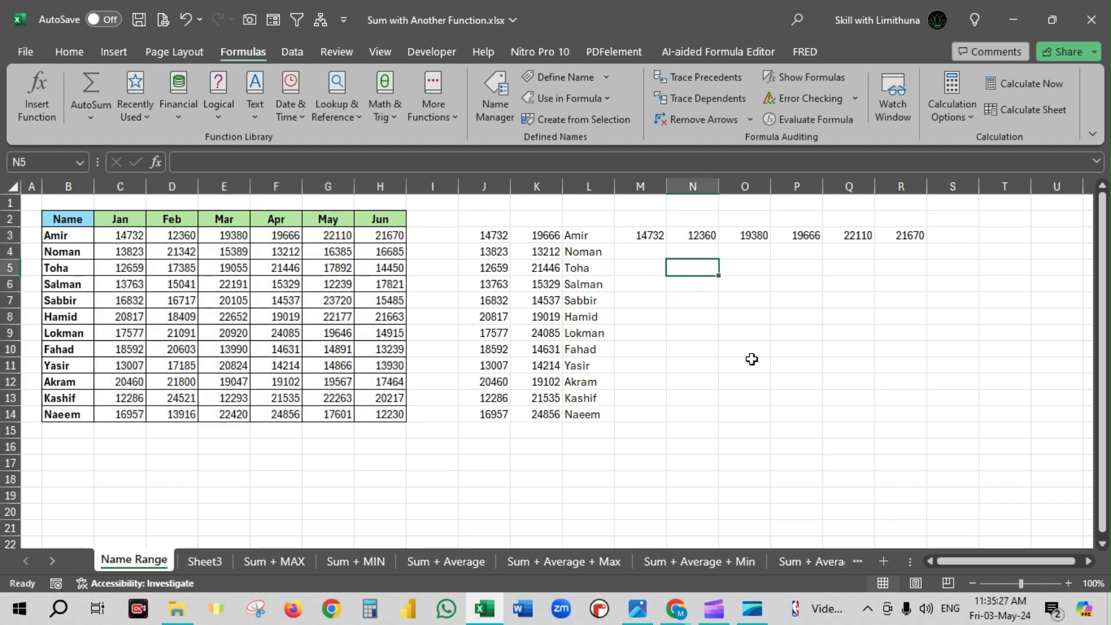
{"action": "type", "text": "=to"}
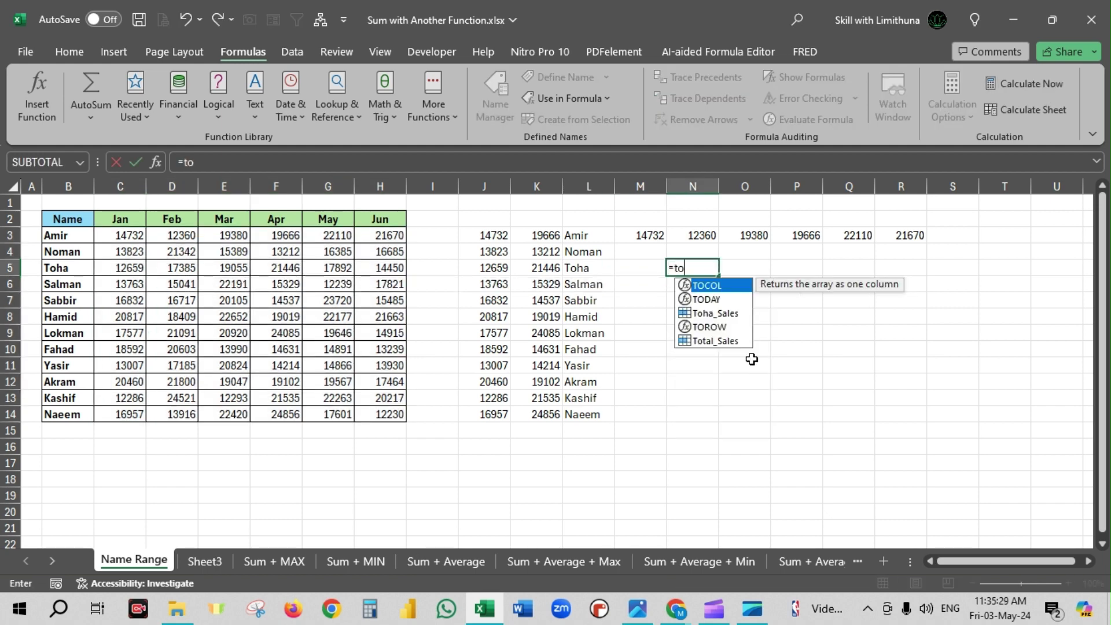
{"action": "type", "text": "tal"}
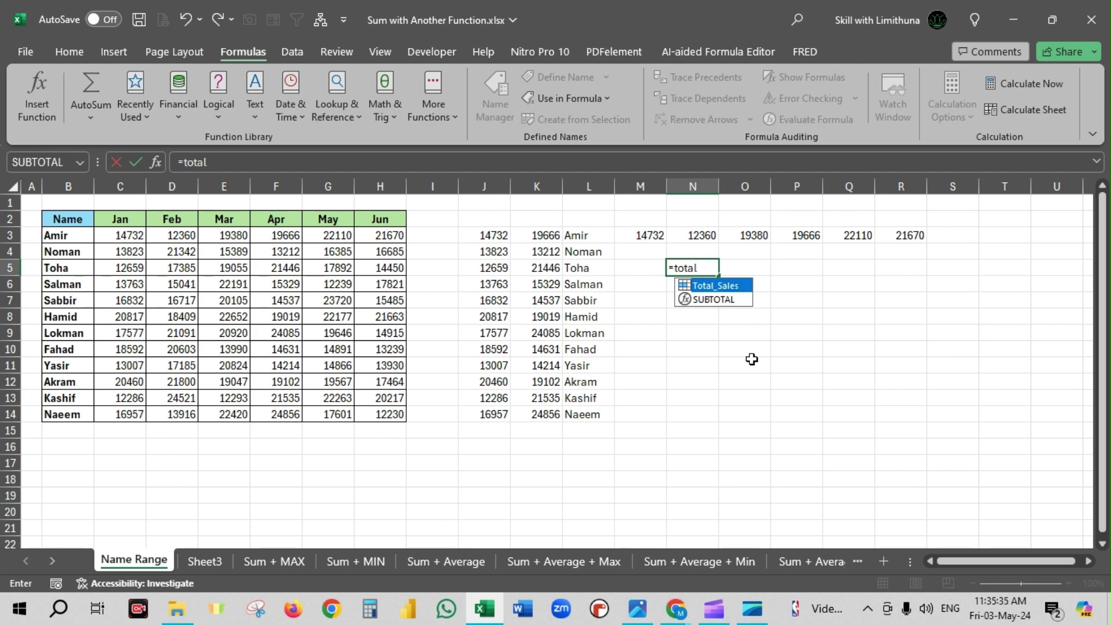
{"action": "type", "text": "_Sales"}
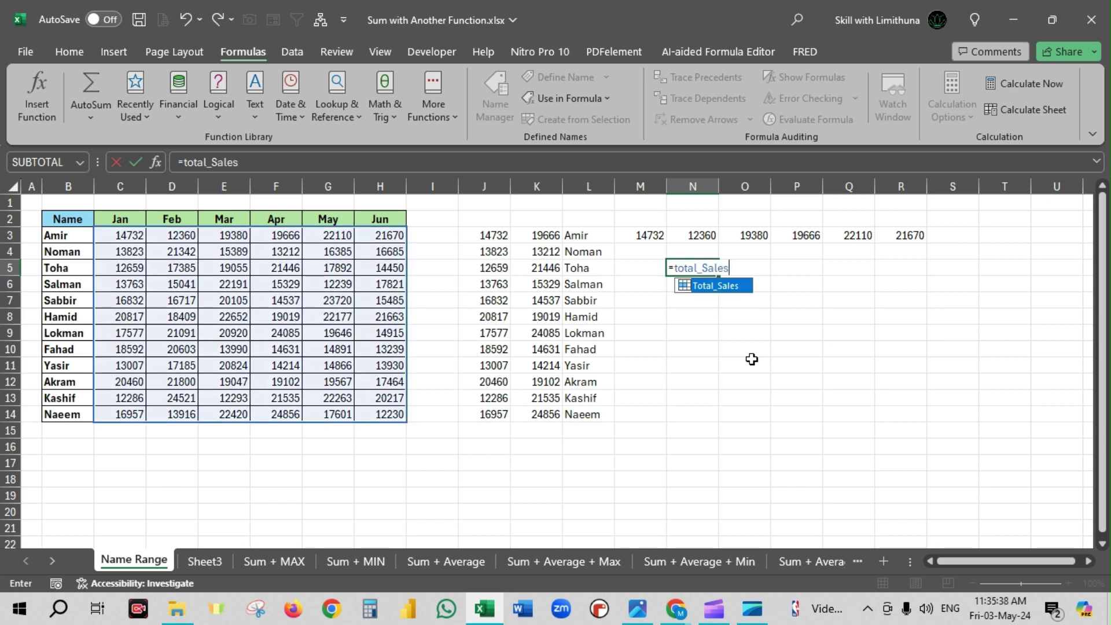
{"action": "key", "text": "Tab"}
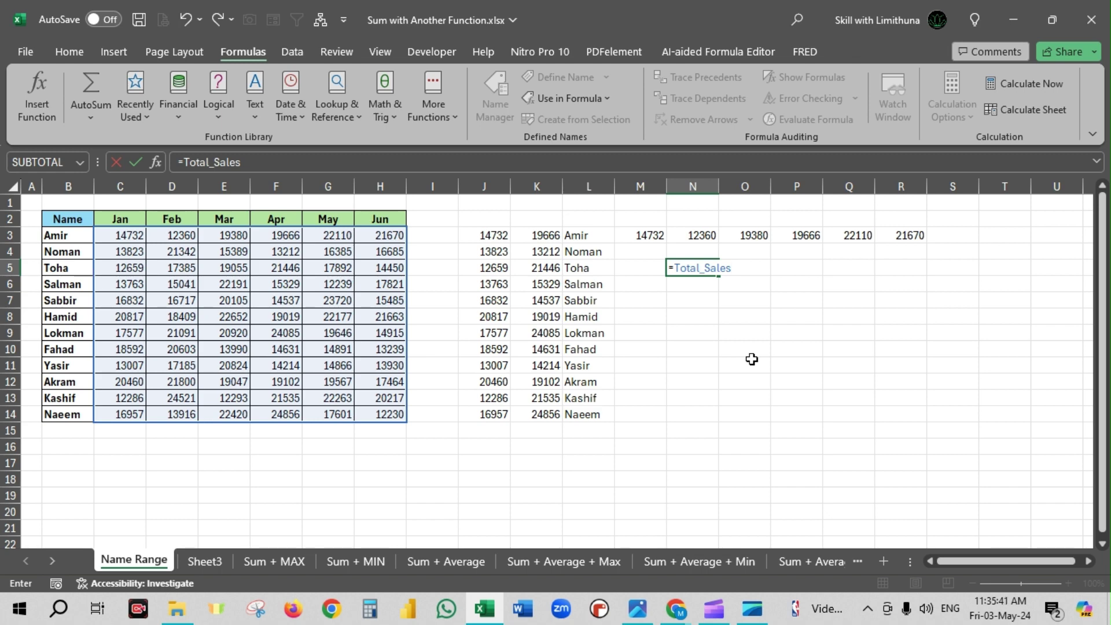
{"action": "key", "text": "Return"}
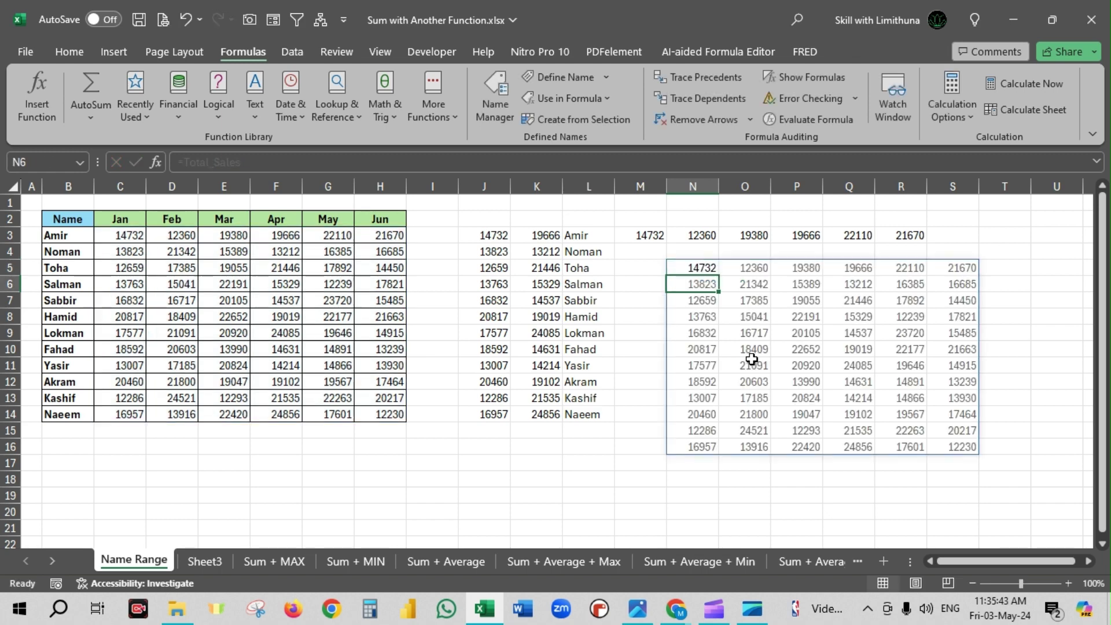
{"action": "left_click", "coordinate": [132, 241]}
{"action": "left_click_drag", "start_coordinate": [184, 240], "coordinate": [389, 415]}
{"action": "left_click_drag", "start_coordinate": [706, 272], "coordinate": [967, 446]}
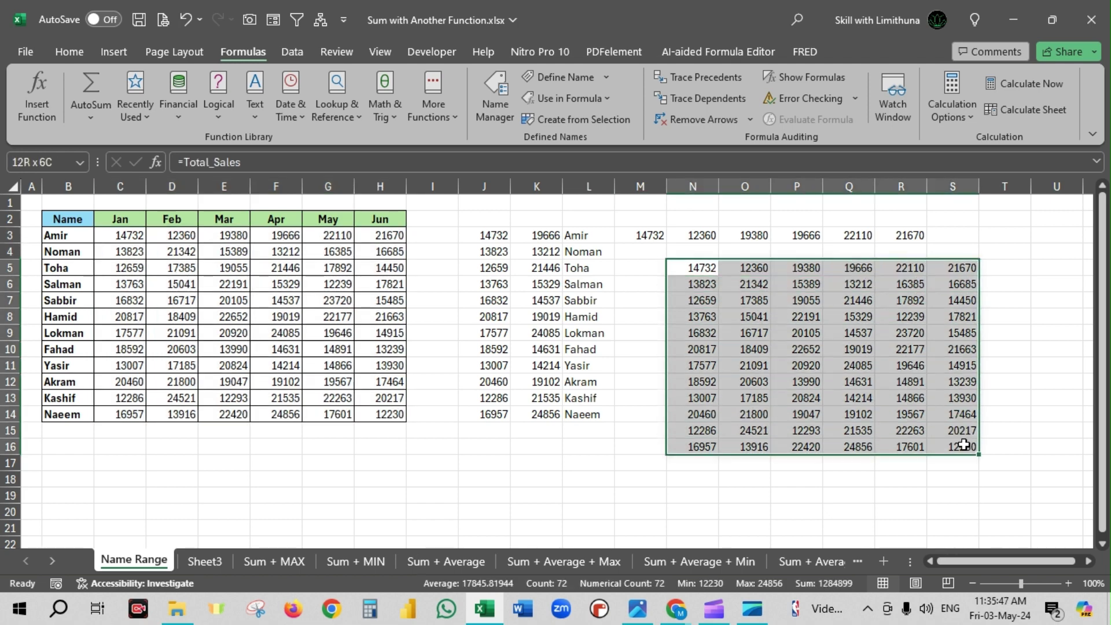
{"action": "left_click_drag", "start_coordinate": [654, 437], "coordinate": [561, 493]}
{"action": "left_click", "coordinate": [561, 493]}
Recall the full sales block on Sheet3 by entering =Total_Sales in I4, and check the returned figures.
{"action": "left_click", "coordinate": [223, 561]}
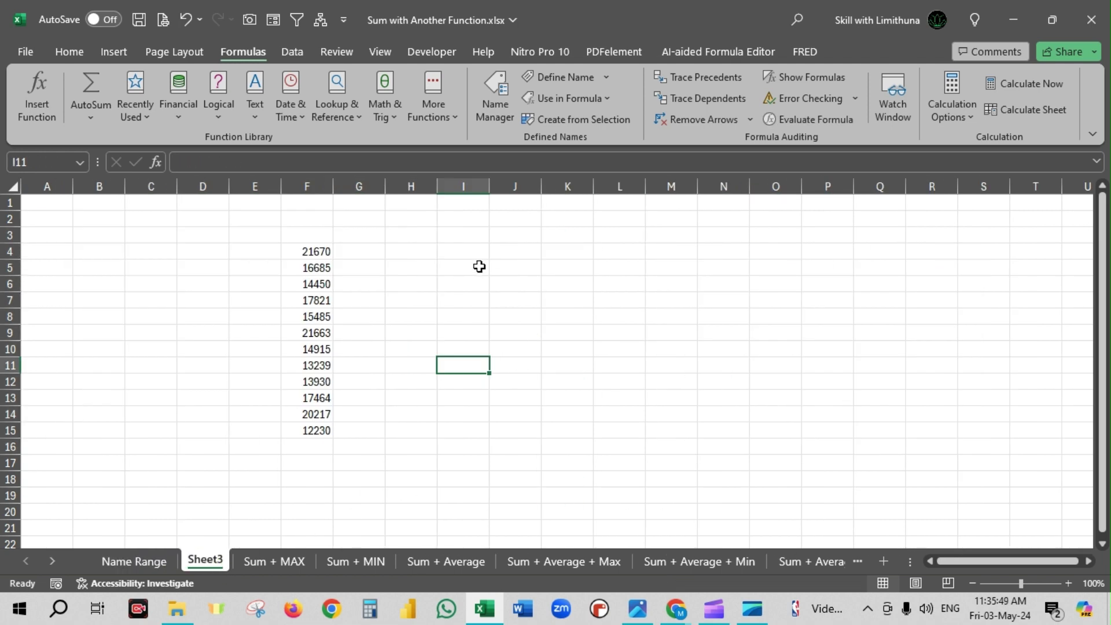
{"action": "left_click", "coordinate": [463, 252]}
{"action": "type", "text": "="}
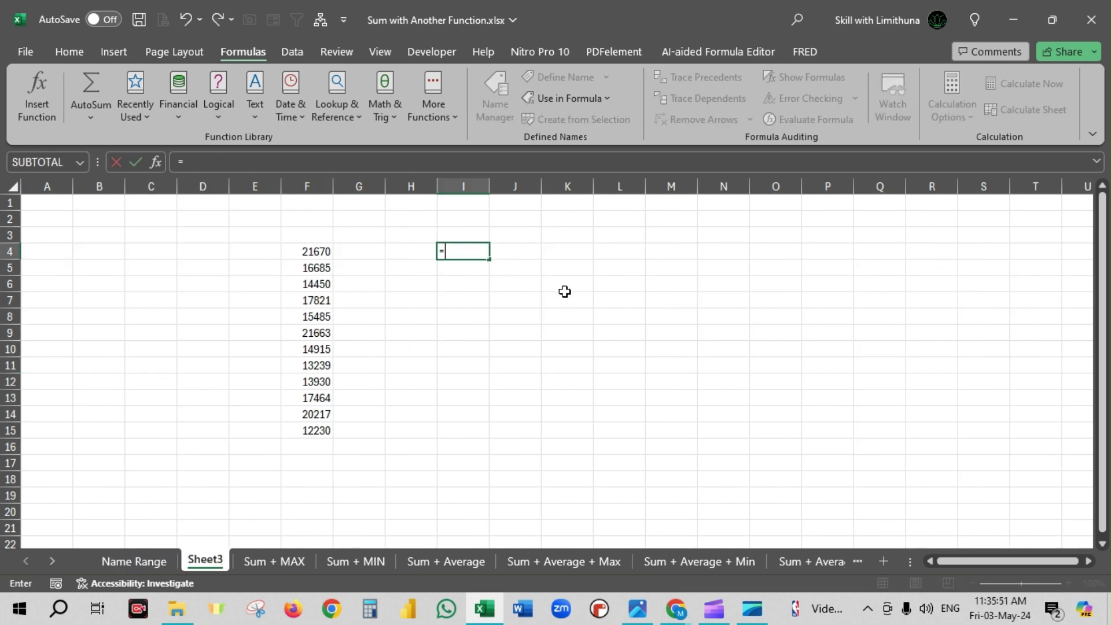
{"action": "type", "text": "tot"}
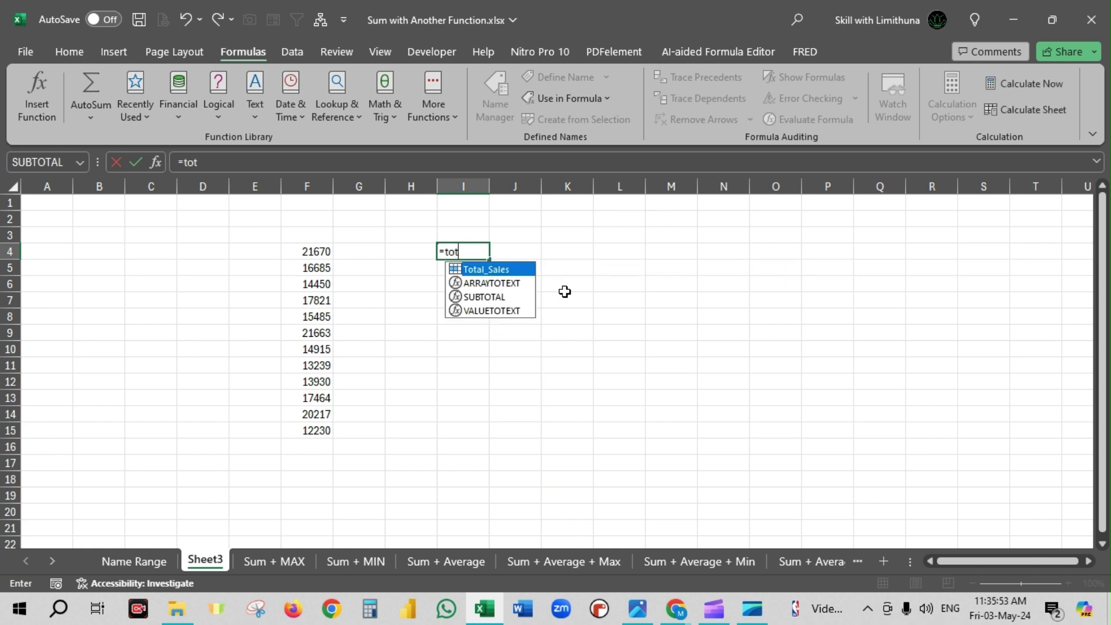
{"action": "key", "text": "Tab"}
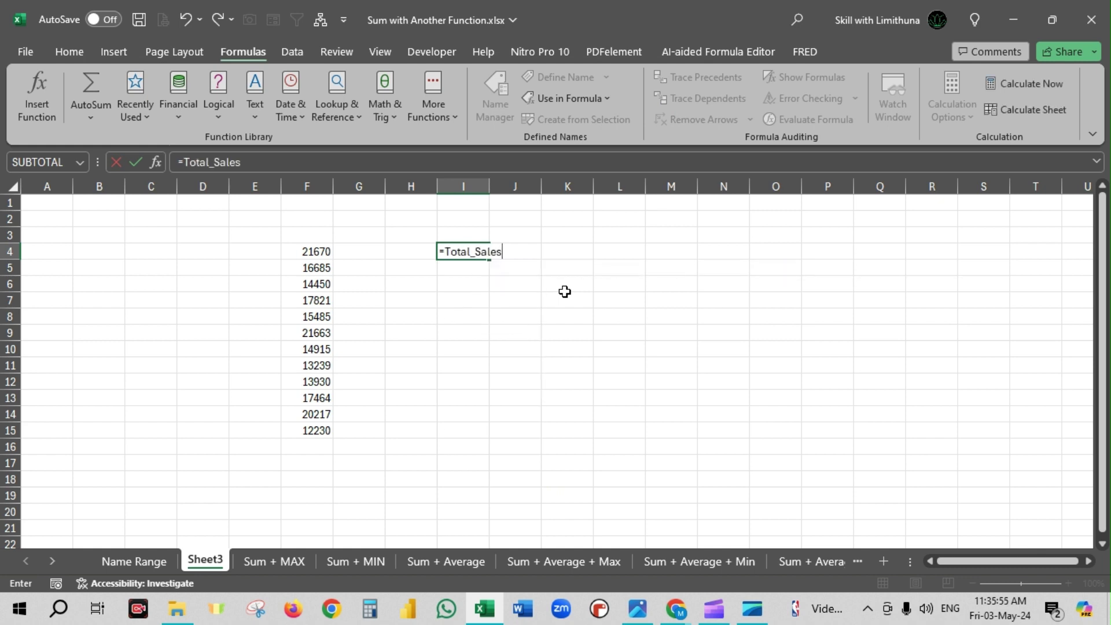
{"action": "key", "text": "Return"}
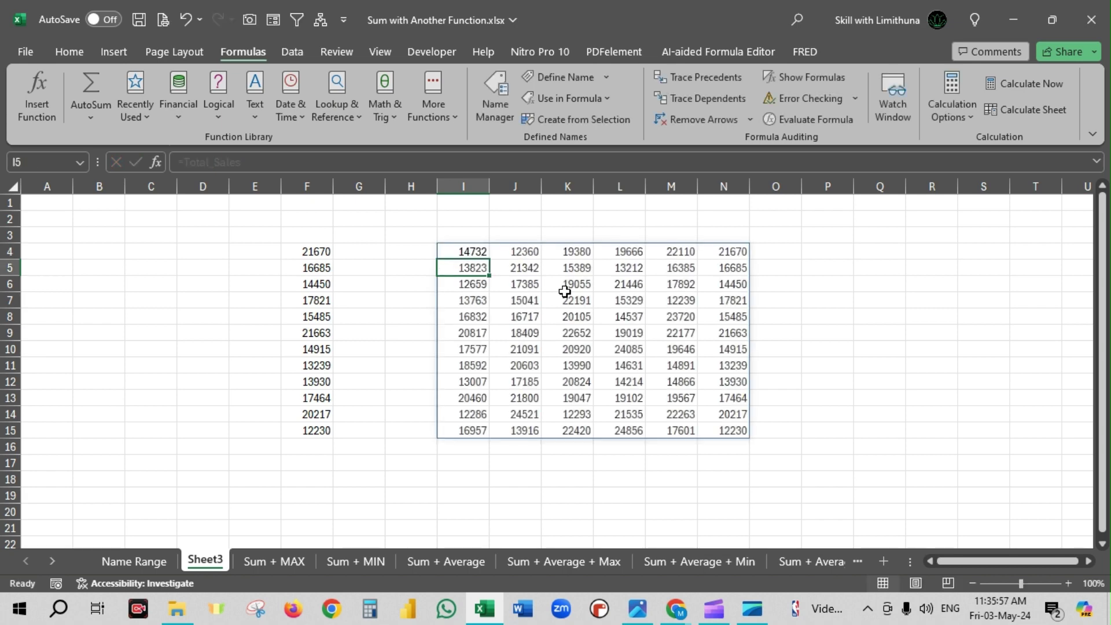
{"action": "left_click_drag", "start_coordinate": [471, 251], "coordinate": [731, 429]}
On the Name Range sheet, name the whole table B2:H14, including its headers and names, as Jan_to_Jun_Sales.
{"action": "left_click", "coordinate": [149, 561]}
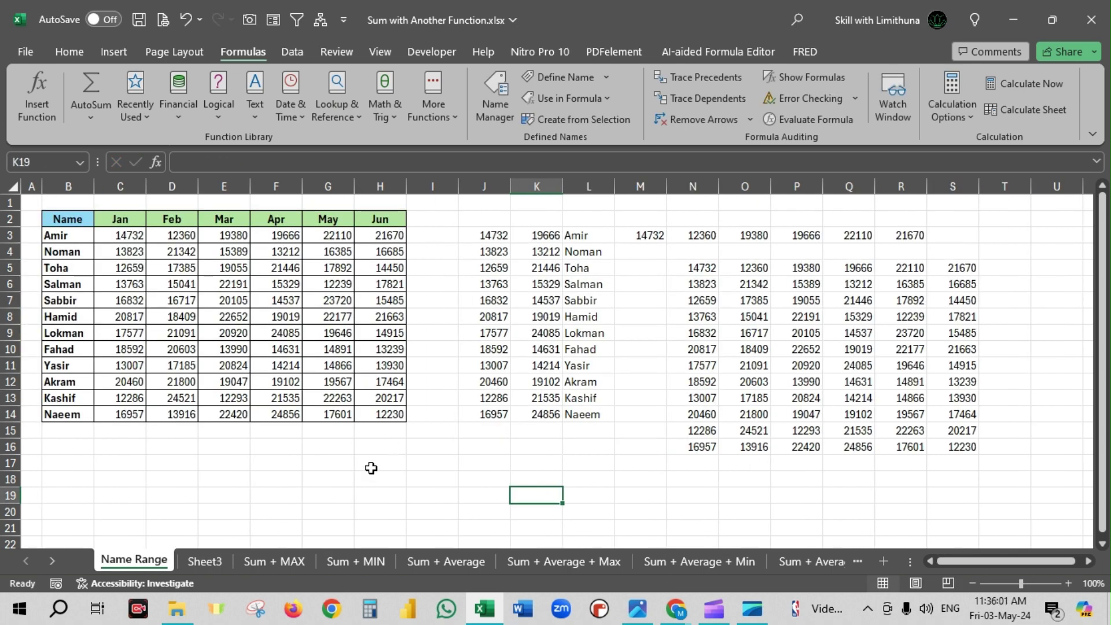
{"action": "left_click", "coordinate": [374, 476]}
{"action": "left_click_drag", "start_coordinate": [69, 221], "coordinate": [373, 412]}
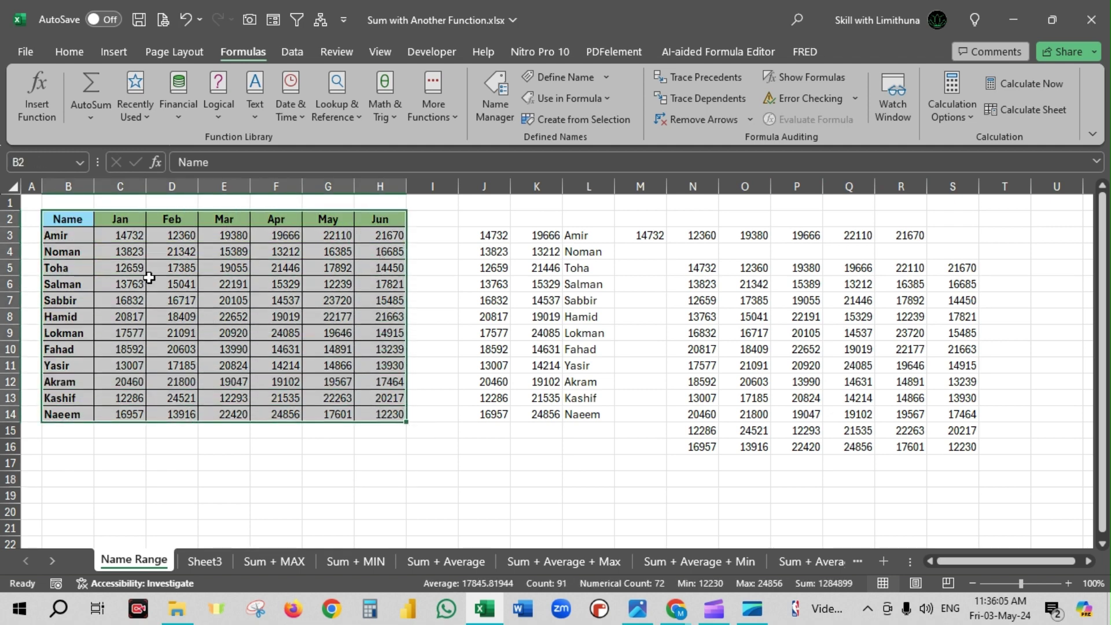
{"action": "left_click", "coordinate": [52, 162]}
{"action": "type", "text": "Jan_to_"}
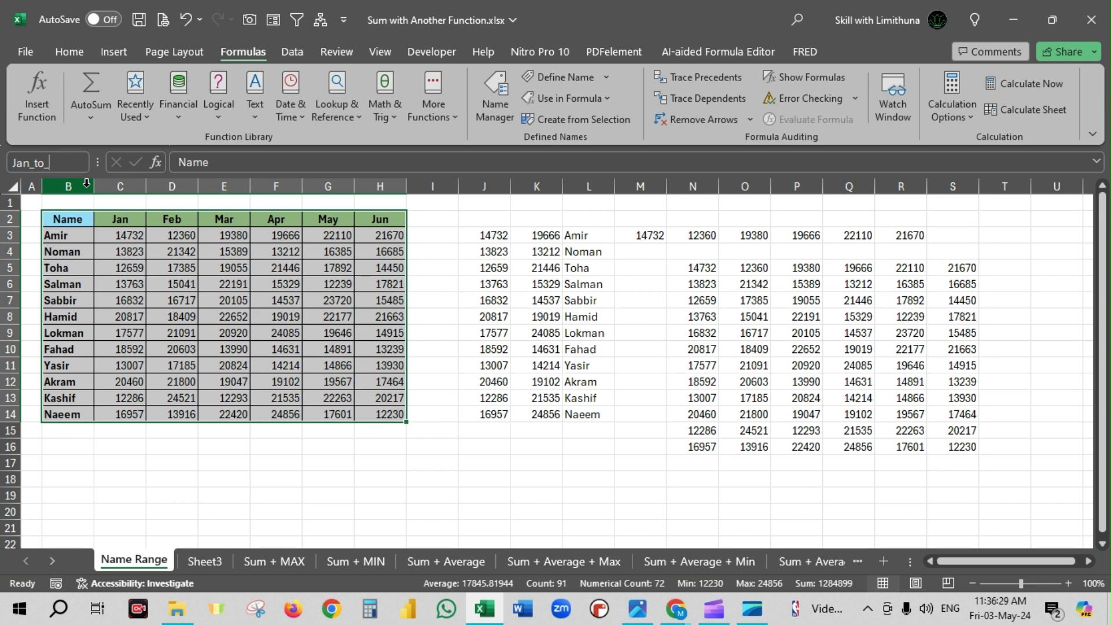
{"action": "type", "text": "Jun_Sales"}
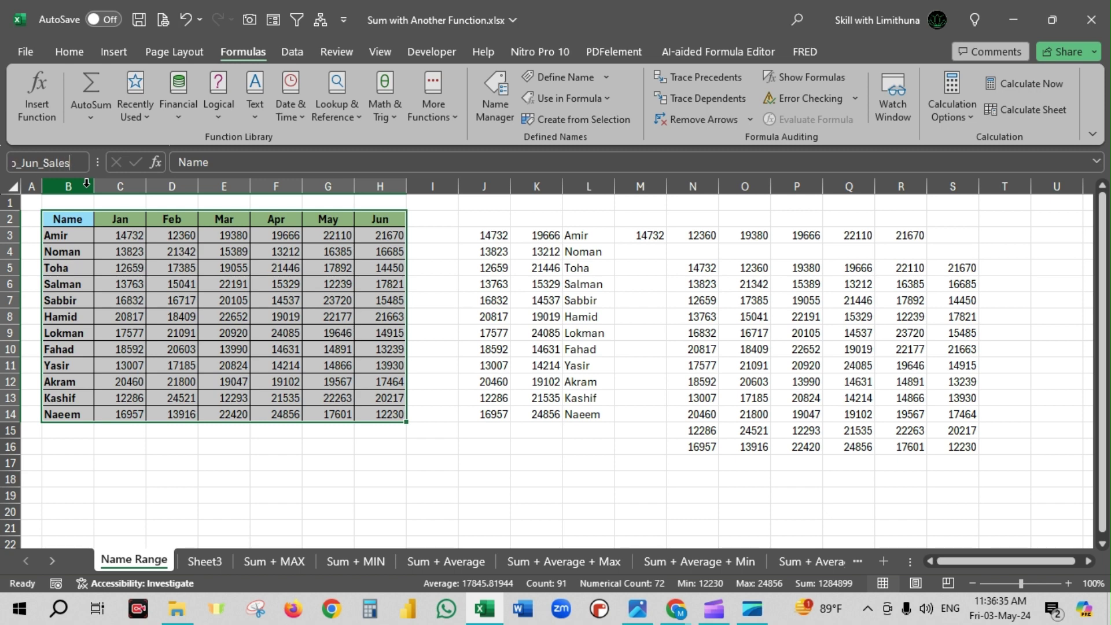
{"action": "key", "text": "Return"}
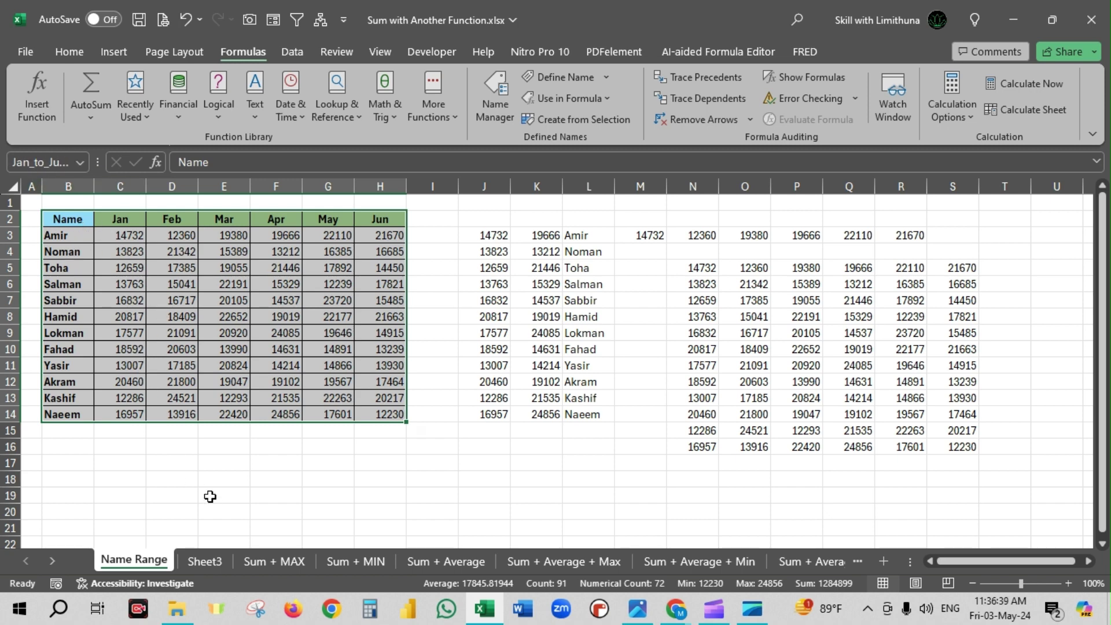
{"action": "left_click", "coordinate": [231, 476]}
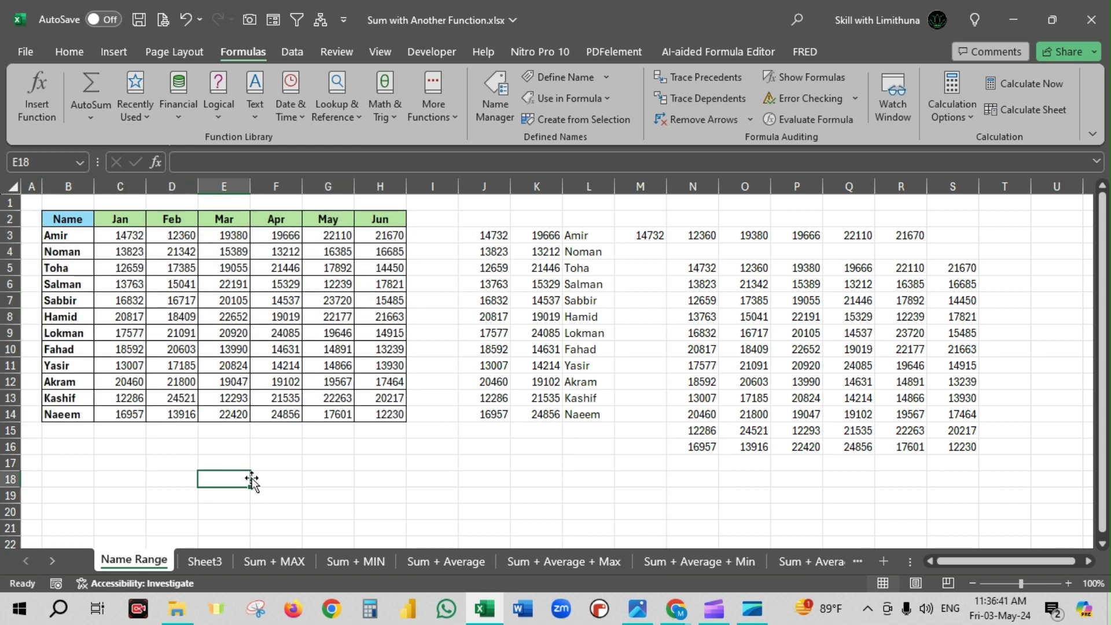
Recall the whole table below the source data by entering =Jan_to_Jun_Sales in B17, and check the returned block.
{"action": "scroll", "coordinate": [339, 456], "scroll_direction": "down", "scroll_amount": 2}
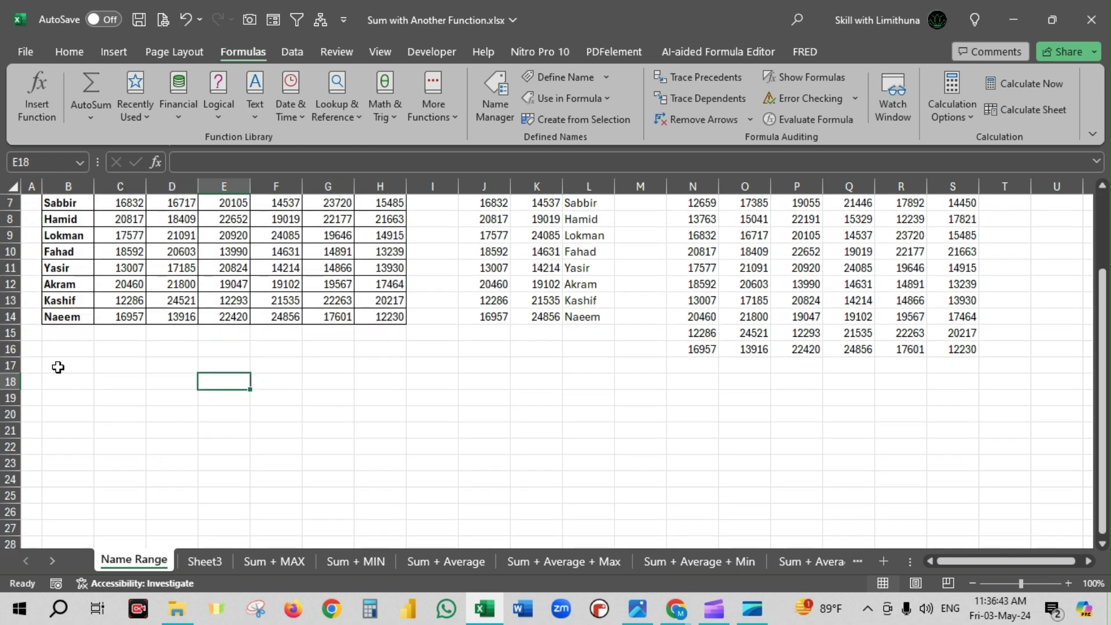
{"action": "left_click", "coordinate": [74, 360]}
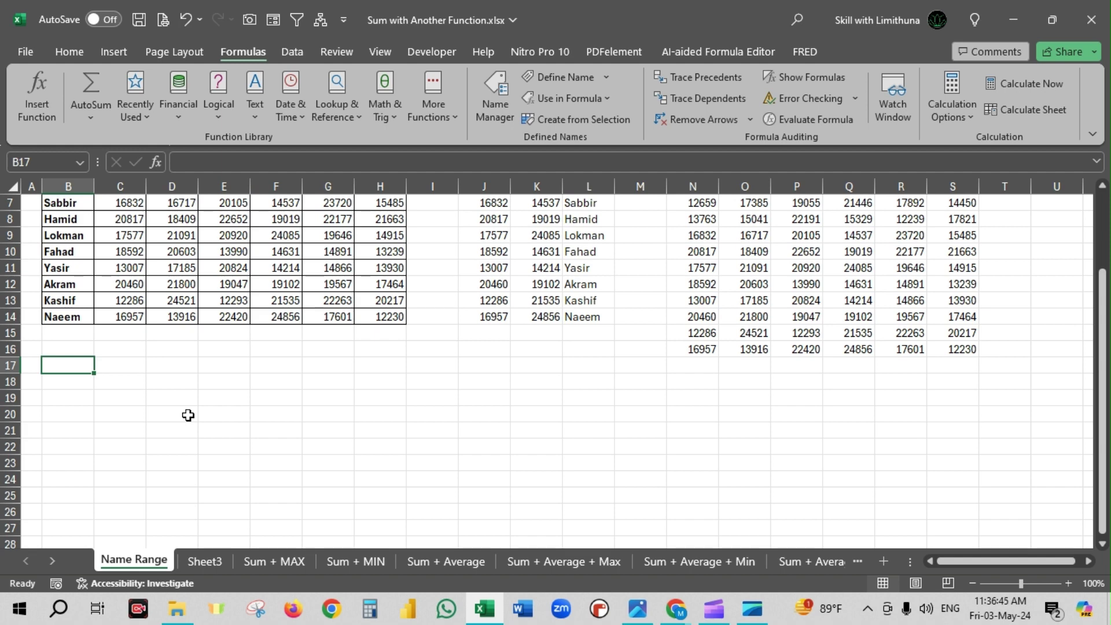
{"action": "type", "text": "=jan"}
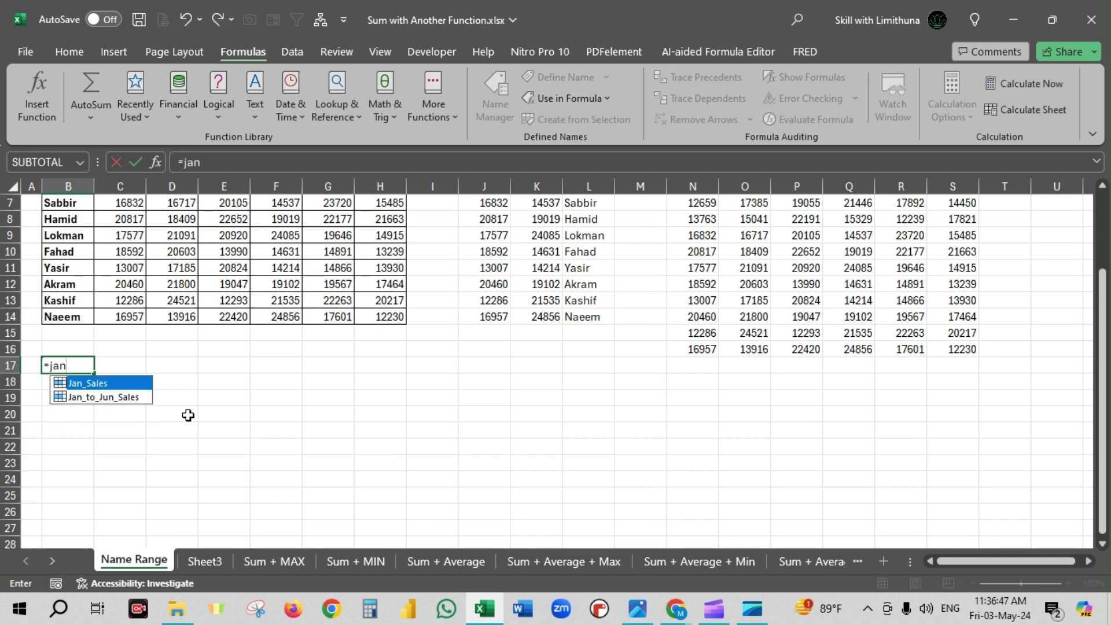
{"action": "type", "text": "_to"}
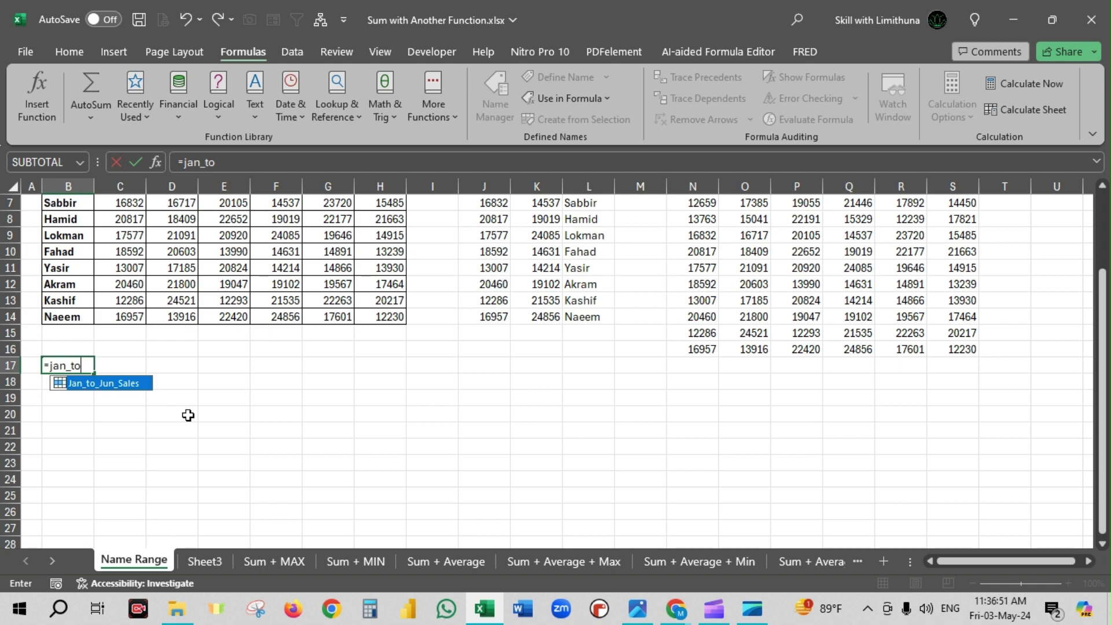
{"action": "key", "text": "Tab"}
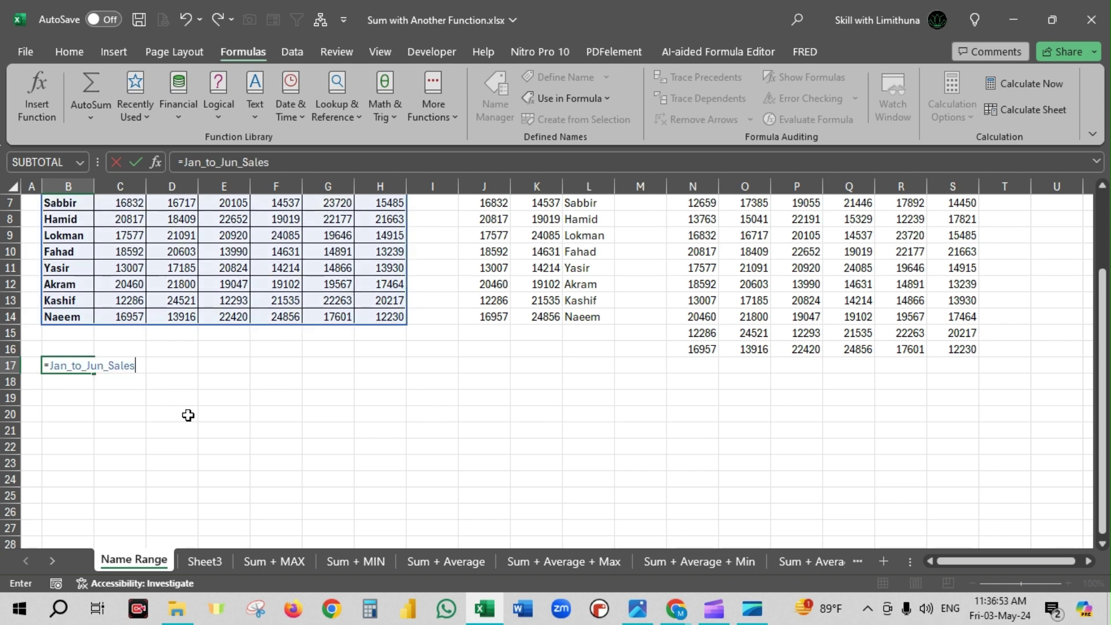
{"action": "key", "text": "Return"}
{"action": "scroll", "coordinate": [197, 402], "scroll_direction": "down", "scroll_amount": 1}
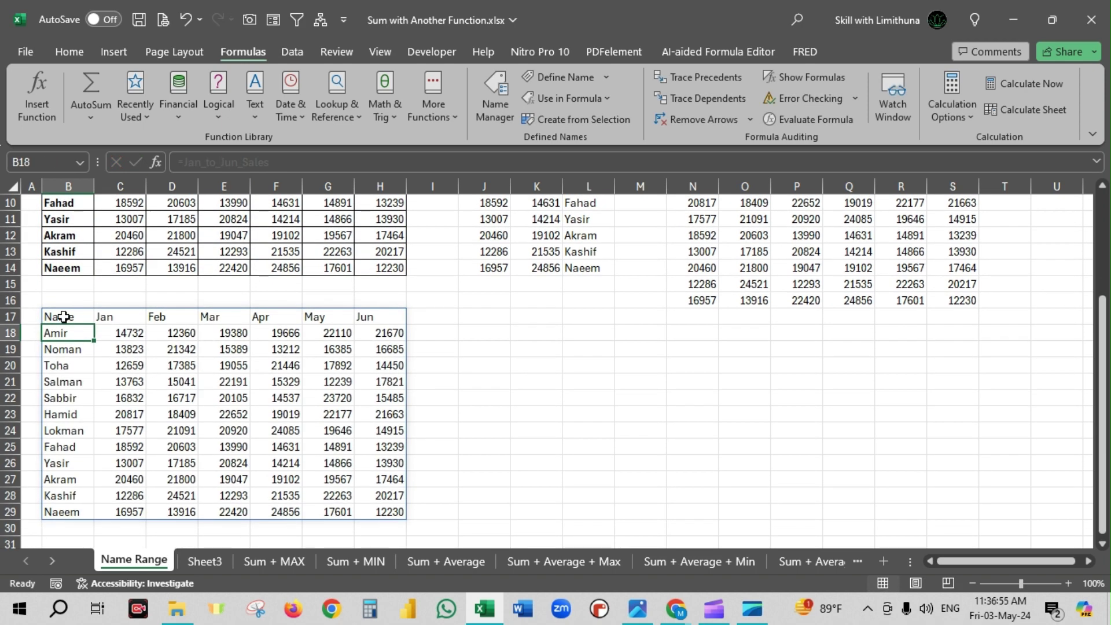
{"action": "left_click_drag", "start_coordinate": [55, 316], "coordinate": [388, 513]}
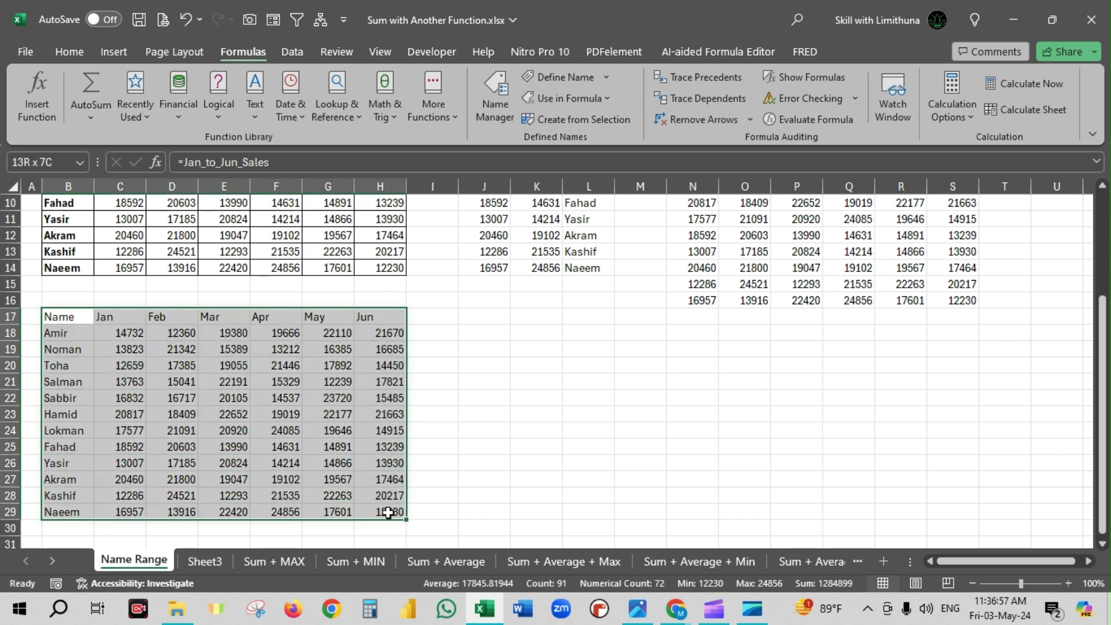
{"action": "left_click", "coordinate": [512, 431]}
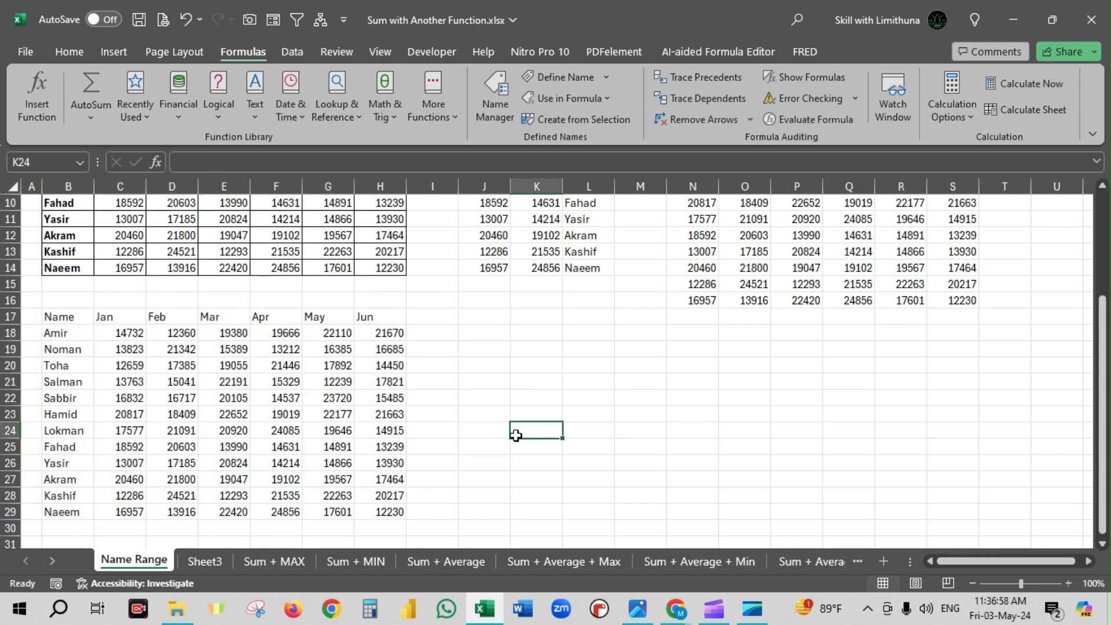
Recall the whole table on Sheet3 by entering =Jan_to_Jun_Sales in P4, check the returned block, and return to the Name Range sheet.
{"action": "left_click", "coordinate": [213, 563]}
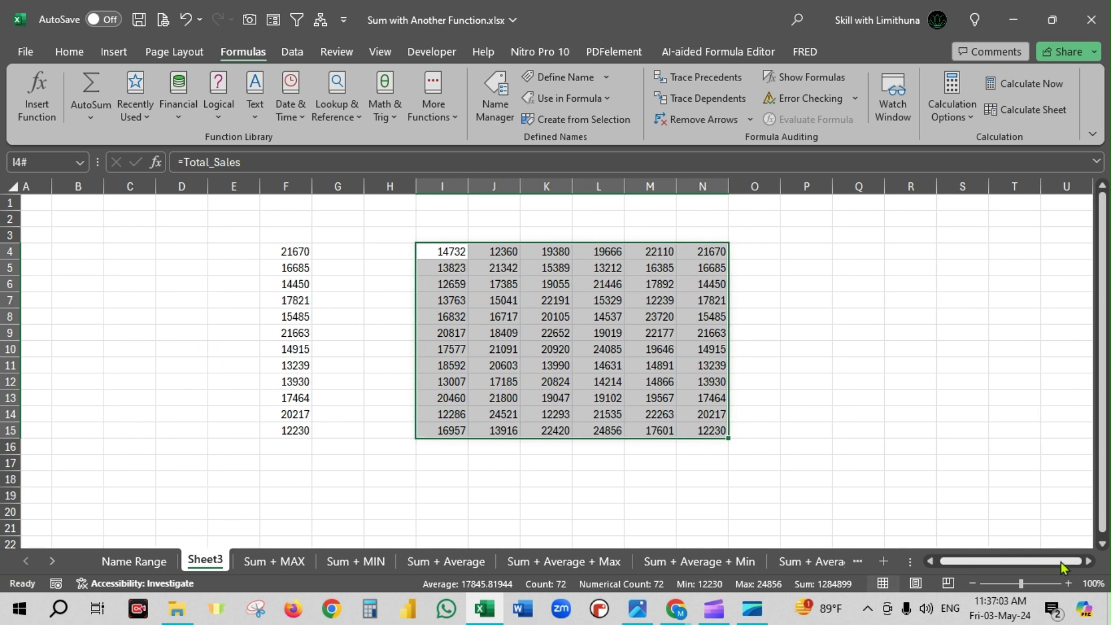
{"action": "left_click", "coordinate": [1085, 561]}
{"action": "left_click", "coordinate": [1082, 561]}
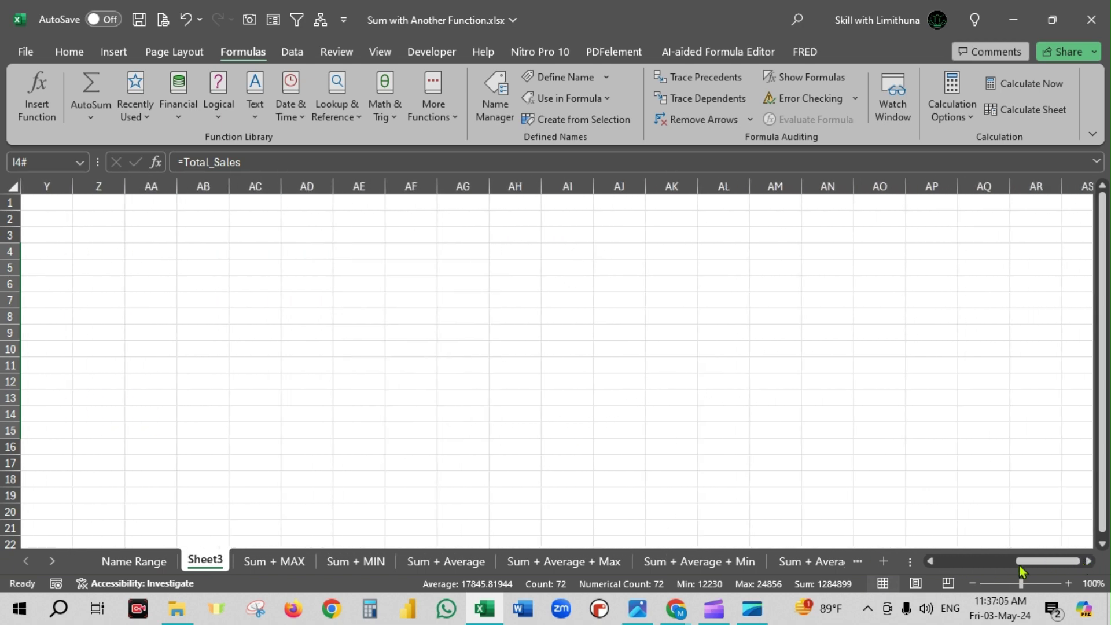
{"action": "left_click_drag", "start_coordinate": [1030, 561], "coordinate": [973, 561]}
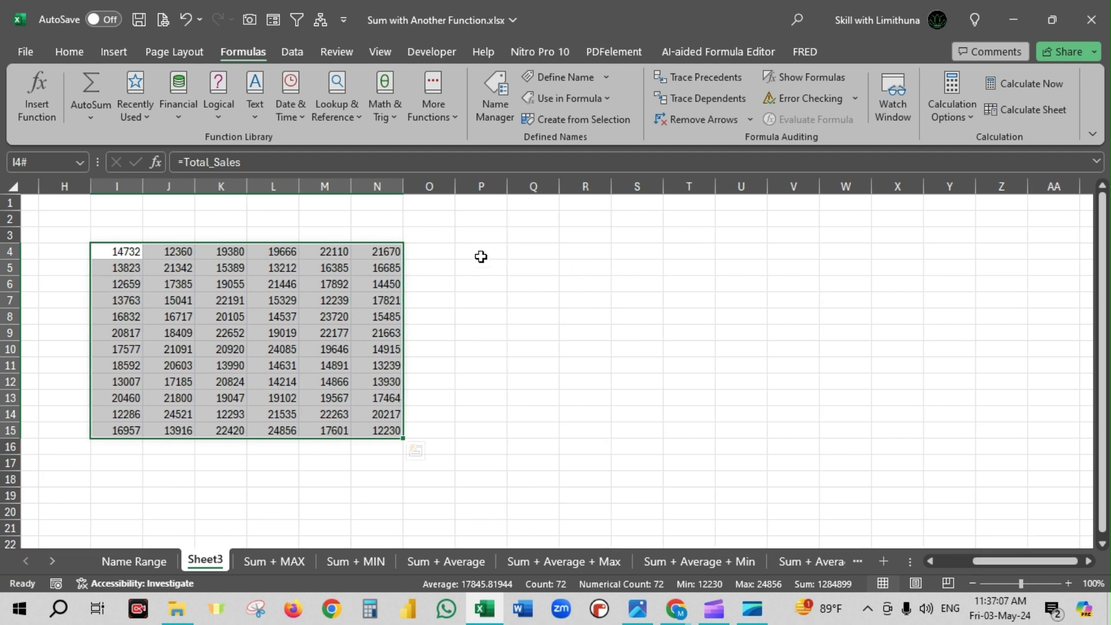
{"action": "left_click", "coordinate": [480, 253]}
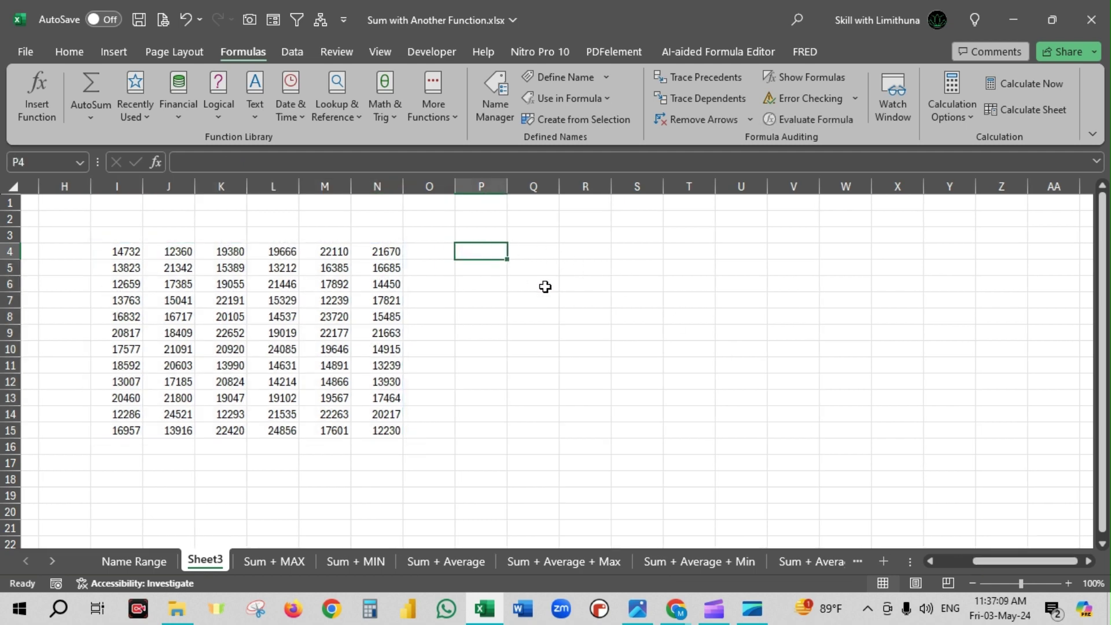
{"action": "type", "text": "="}
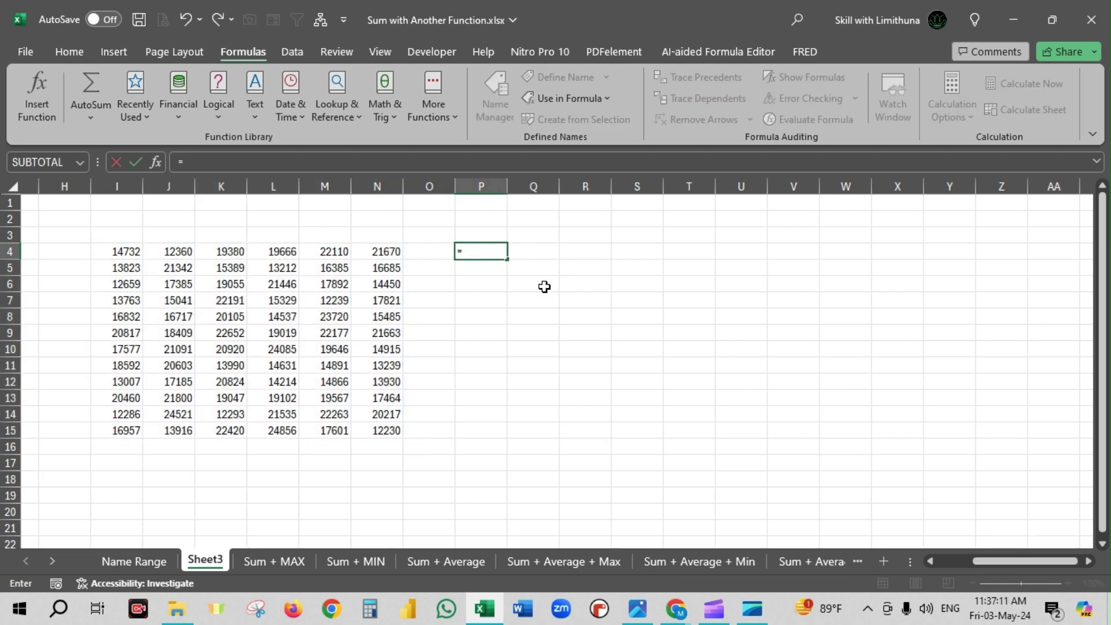
{"action": "type", "text": "Jan"}
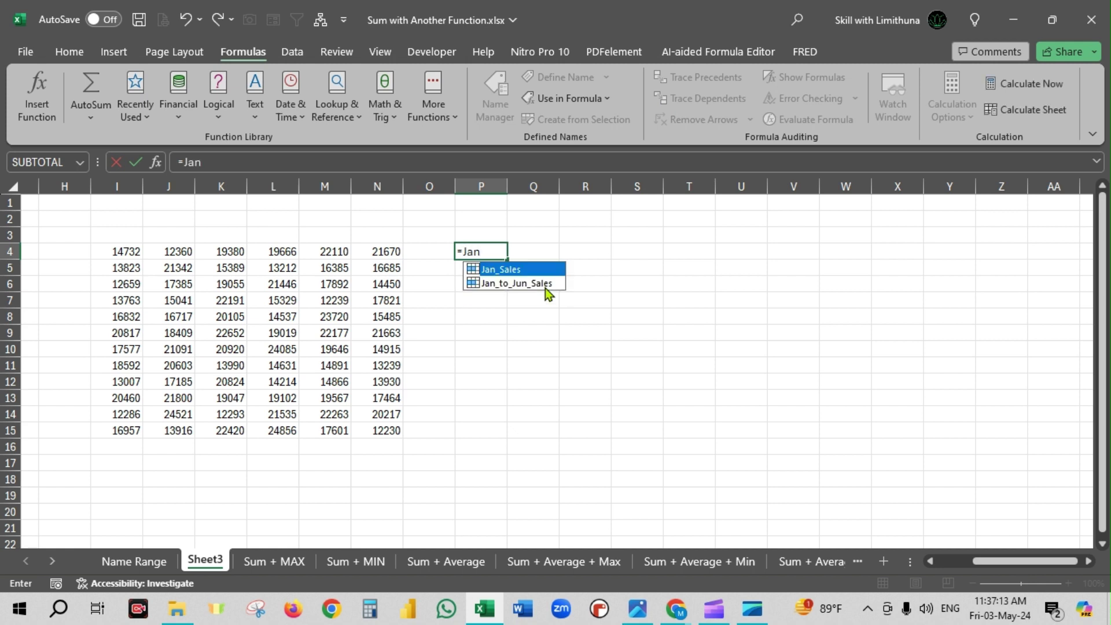
{"action": "type", "text": "_to"}
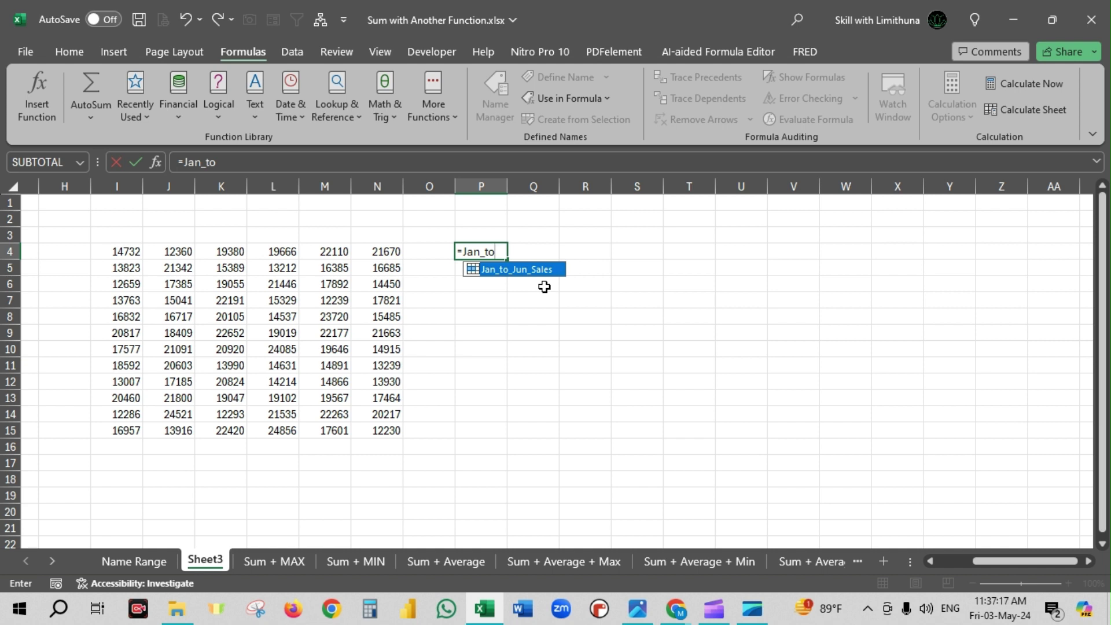
{"action": "type", "text": "_Jun_Sales"}
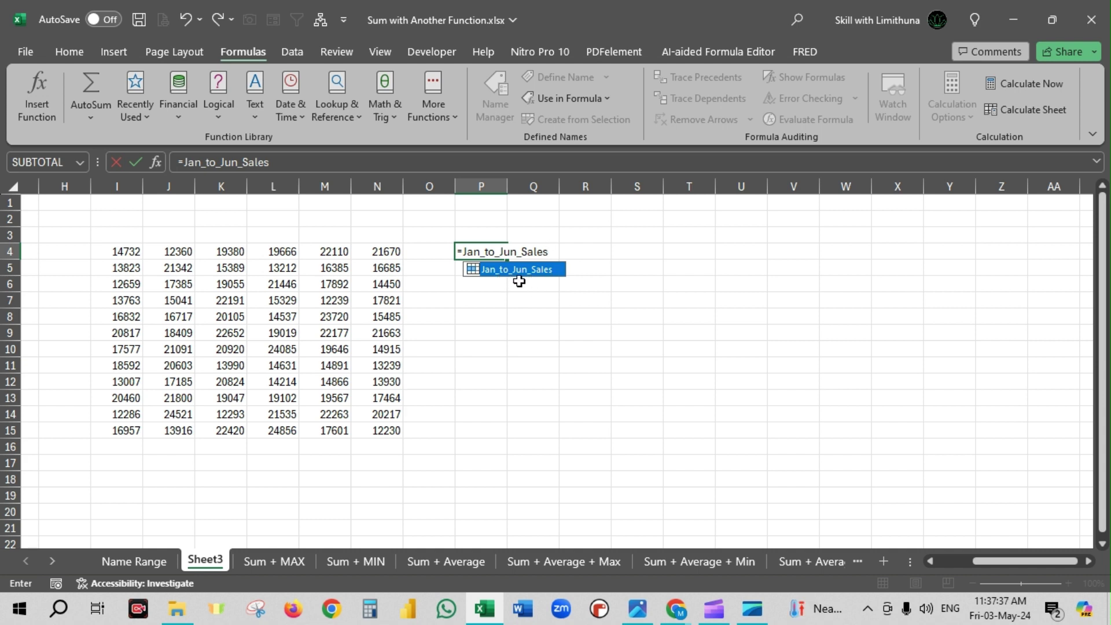
{"action": "key", "text": "Tab"}
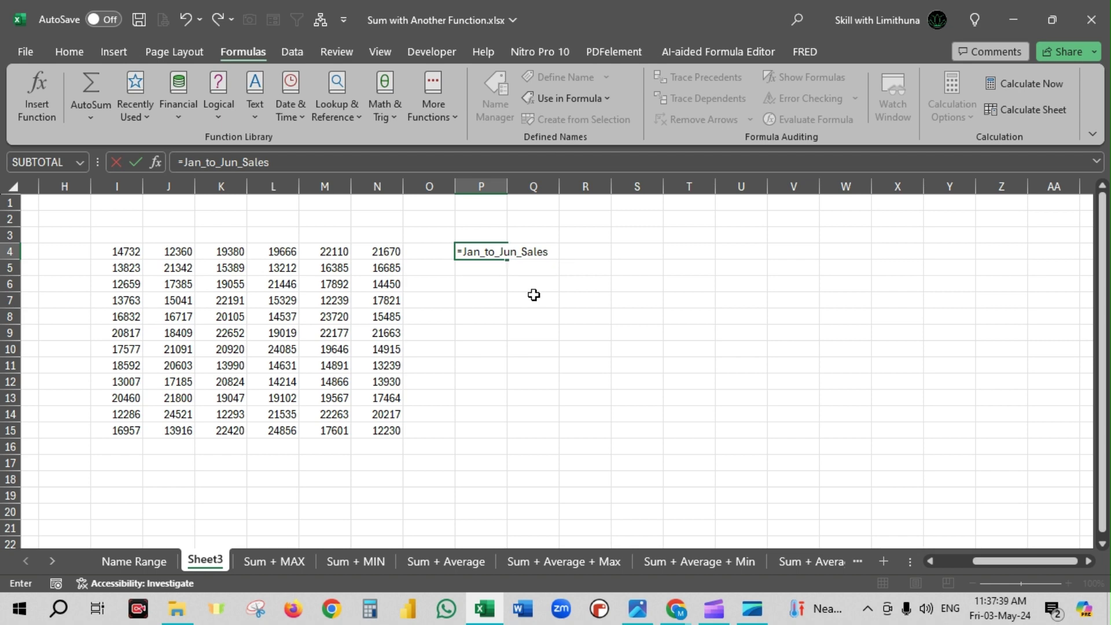
{"action": "key", "text": "Return"}
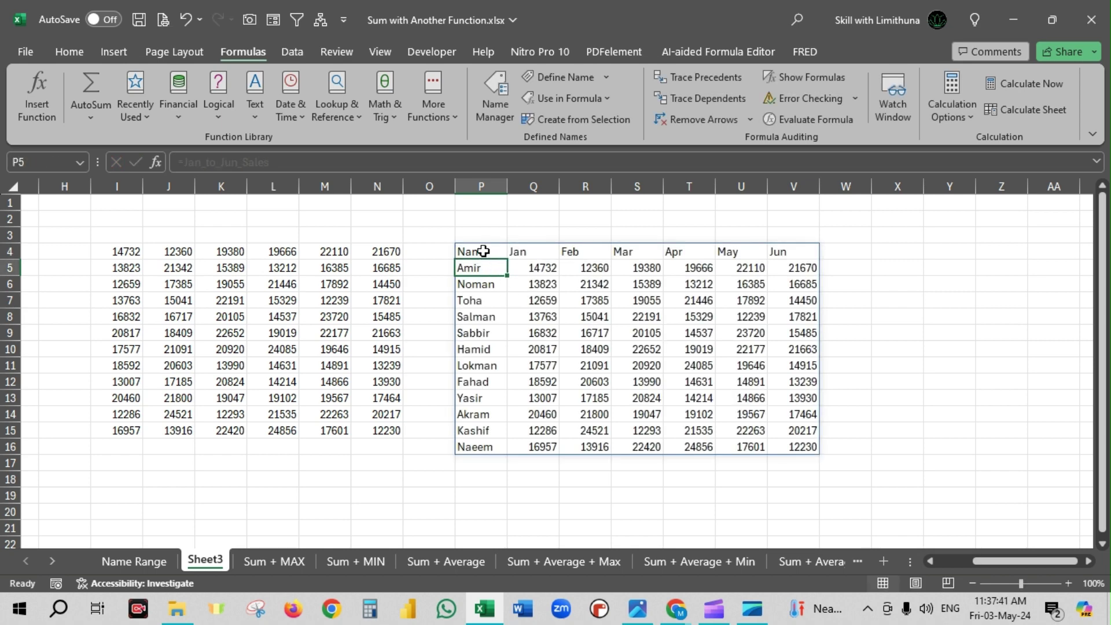
{"action": "left_click_drag", "start_coordinate": [476, 250], "coordinate": [796, 447]}
{"action": "left_click", "coordinate": [134, 561]}
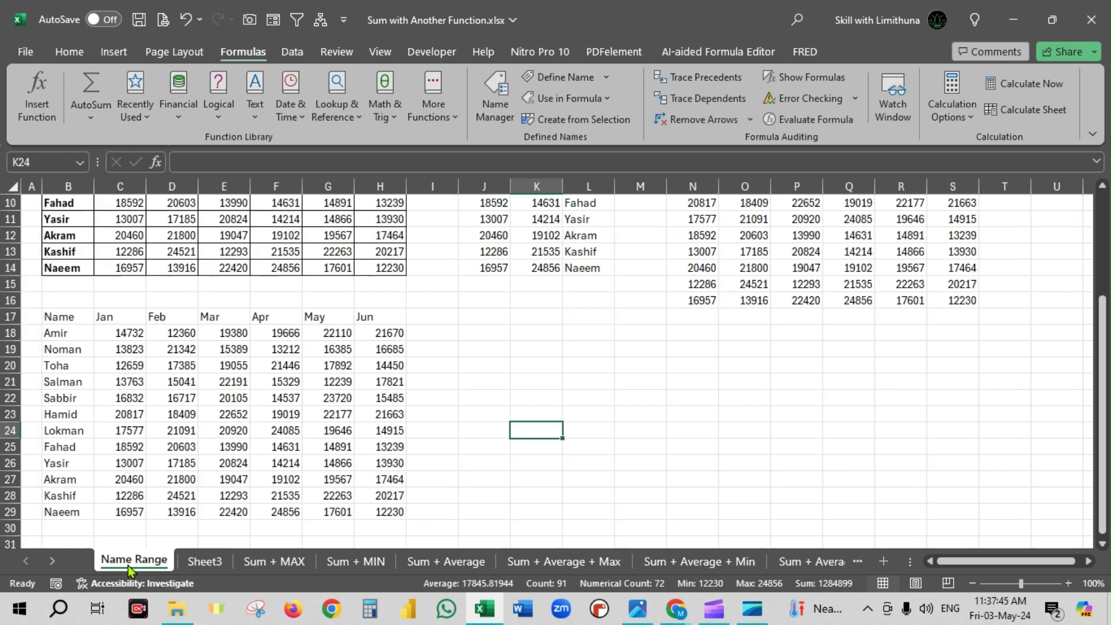
{"action": "scroll", "coordinate": [519, 342], "scroll_direction": "up", "scroll_amount": 3}
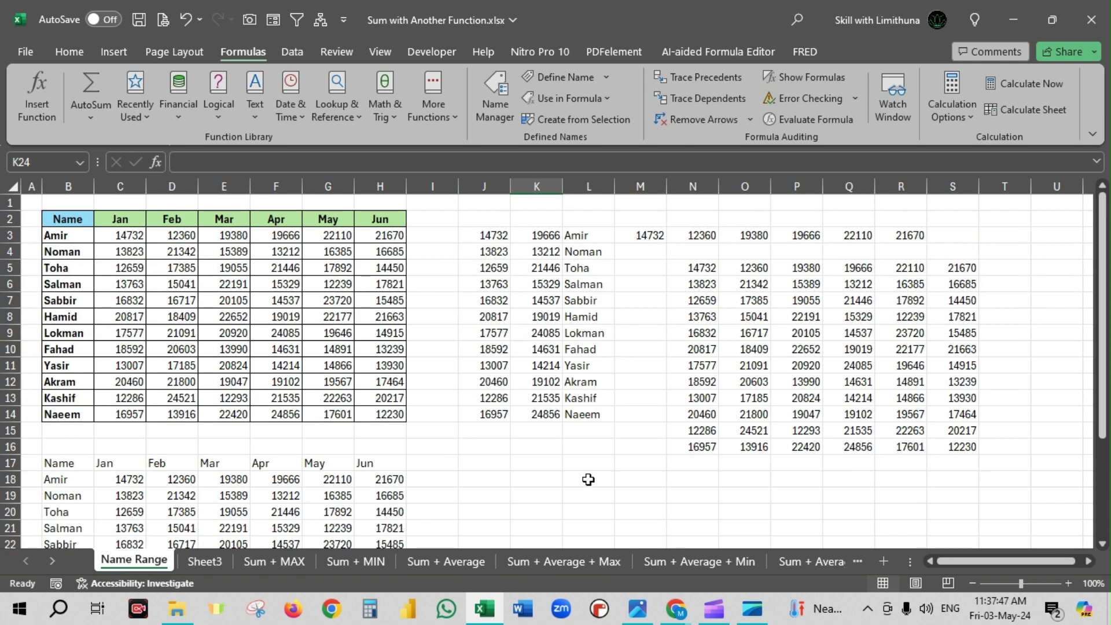